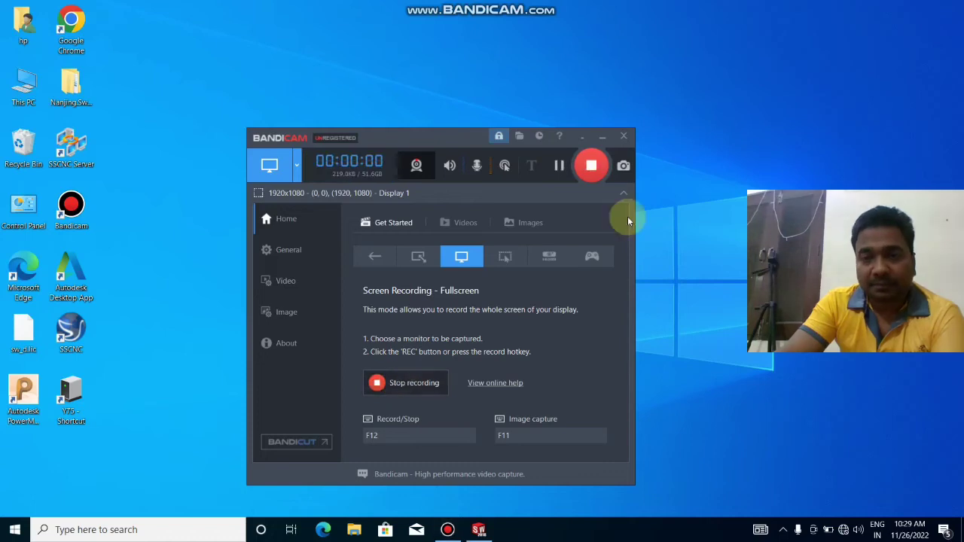
Step: Minimize the Bandicam recorder window so the Windows desktop shows while recording
{"action": "left_click", "coordinate": [603, 137]}
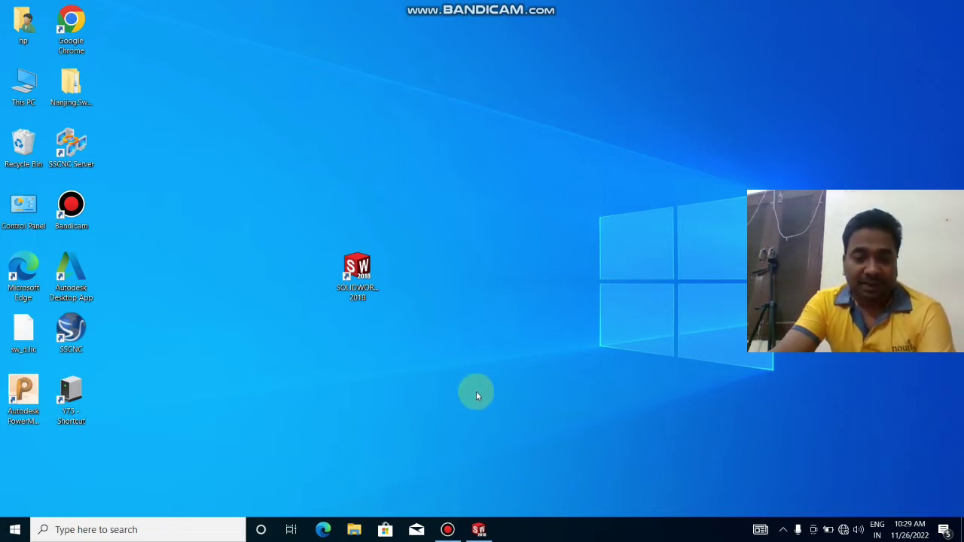
{"action": "left_click", "coordinate": [479, 528]}
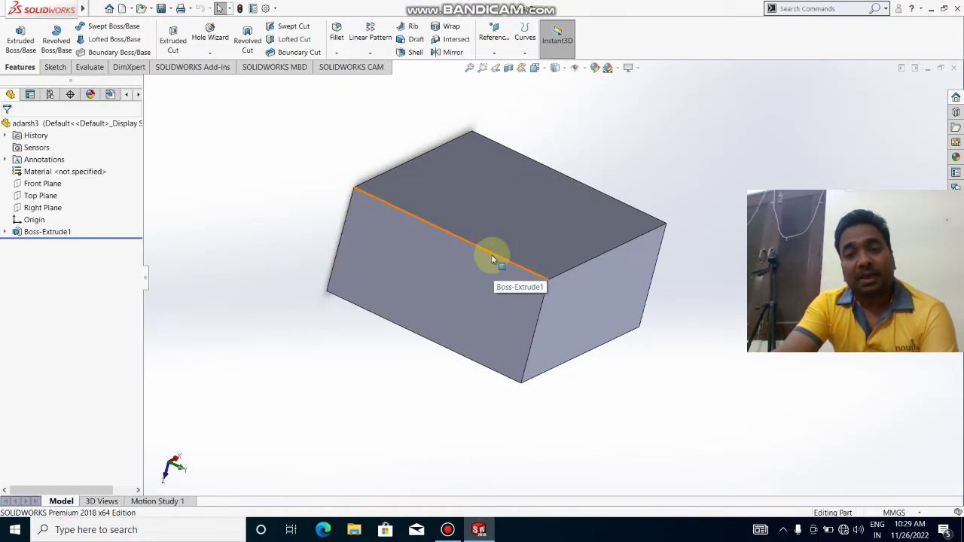
{"action": "mouse_move", "coordinate": [460, 203]}
{"action": "middle_mouse_down"}
{"action": "mouse_move", "coordinate": [476, 284]}
{"action": "mouse_move", "coordinate": [441, 286]}
{"action": "mouse_move", "coordinate": [409, 229]}
{"action": "mouse_move", "coordinate": [470, 244]}
{"action": "mouse_move", "coordinate": [500, 316]}
{"action": "mouse_move", "coordinate": [487, 366]}
{"action": "mouse_move", "coordinate": [464, 389]}
{"action": "mouse_move", "coordinate": [482, 237]}
{"action": "mouse_move", "coordinate": [427, 230]}
{"action": "mouse_move", "coordinate": [493, 276]}
{"action": "mouse_move", "coordinate": [467, 303]}
{"action": "mouse_move", "coordinate": [407, 295]}
{"action": "mouse_move", "coordinate": [402, 269]}
{"action": "mouse_move", "coordinate": [490, 240]}
{"action": "middle_mouse_up"}
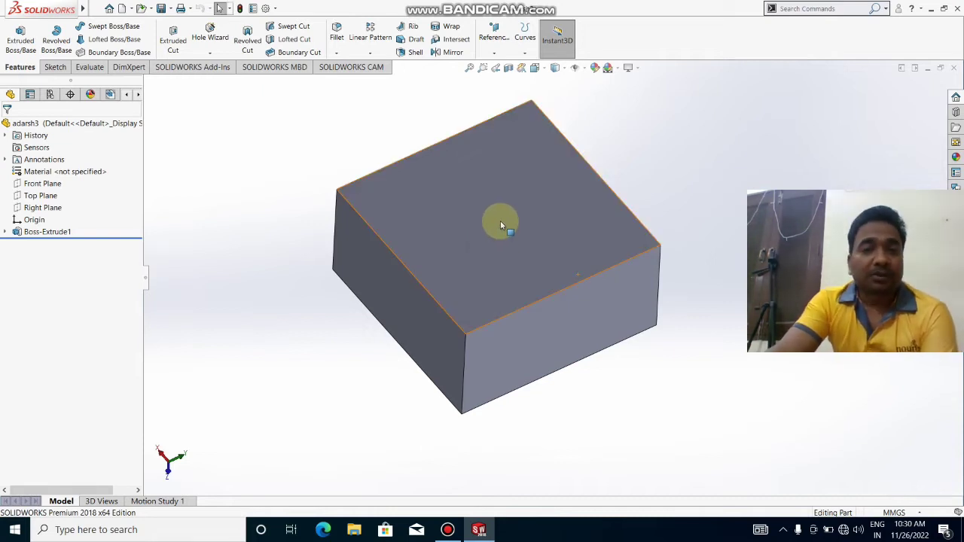
{"action": "mouse_move", "coordinate": [506, 219]}
{"action": "middle_mouse_down"}
{"action": "mouse_move", "coordinate": [420, 207]}
{"action": "mouse_move", "coordinate": [512, 202]}
{"action": "mouse_move", "coordinate": [512, 241]}
{"action": "mouse_move", "coordinate": [487, 229]}
{"action": "middle_mouse_up"}
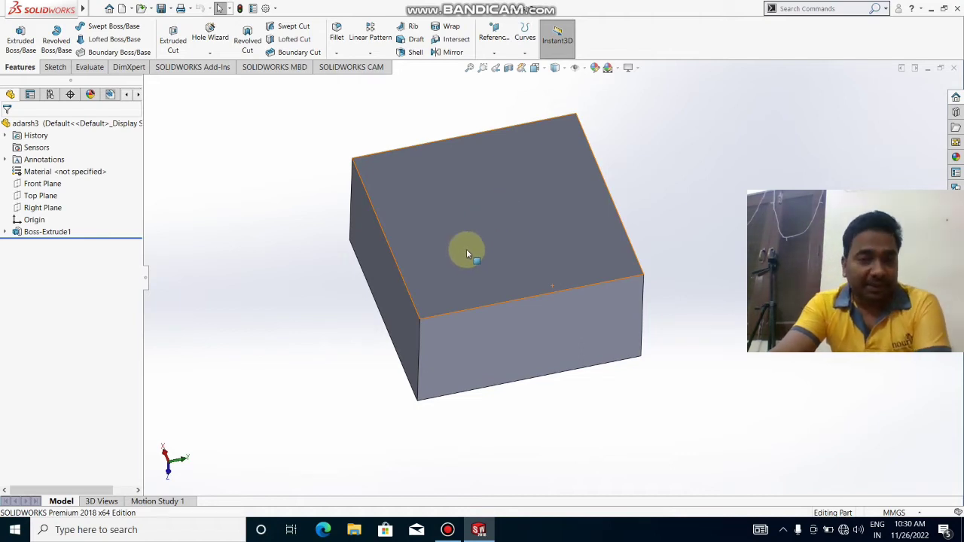
{"action": "mouse_move", "coordinate": [469, 241]}
{"action": "middle_mouse_down"}
{"action": "mouse_move", "coordinate": [478, 194]}
{"action": "mouse_move", "coordinate": [421, 198]}
{"action": "mouse_move", "coordinate": [436, 236]}
{"action": "middle_mouse_up"}
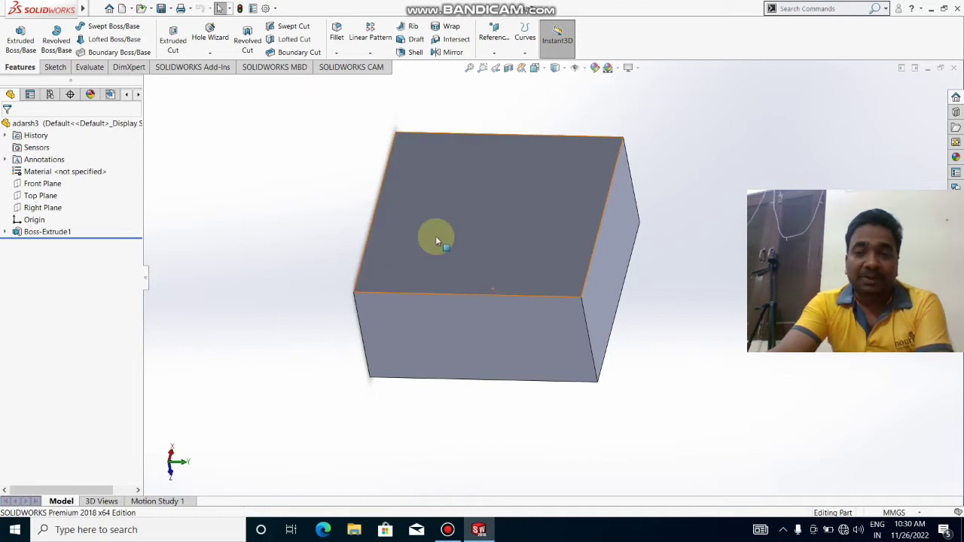
{"action": "mouse_move", "coordinate": [451, 224]}
{"action": "middle_mouse_down"}
{"action": "mouse_move", "coordinate": [490, 181]}
{"action": "mouse_move", "coordinate": [457, 207]}
{"action": "mouse_move", "coordinate": [456, 193]}
{"action": "middle_mouse_up"}
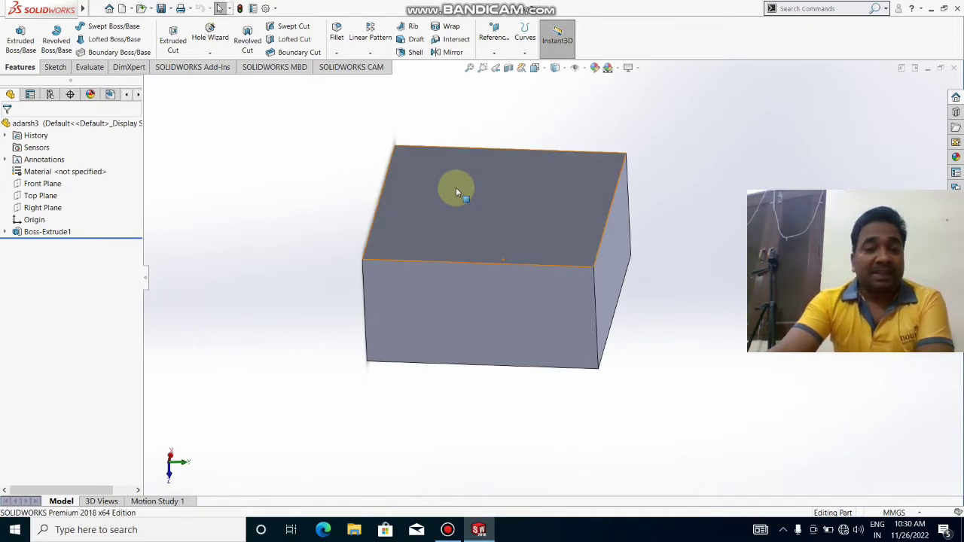
{"action": "mouse_move", "coordinate": [467, 194]}
{"action": "middle_mouse_down"}
{"action": "mouse_move", "coordinate": [491, 234]}
{"action": "mouse_move", "coordinate": [444, 241]}
{"action": "mouse_move", "coordinate": [435, 207]}
{"action": "mouse_move", "coordinate": [450, 209]}
{"action": "mouse_move", "coordinate": [474, 241]}
{"action": "middle_mouse_up"}
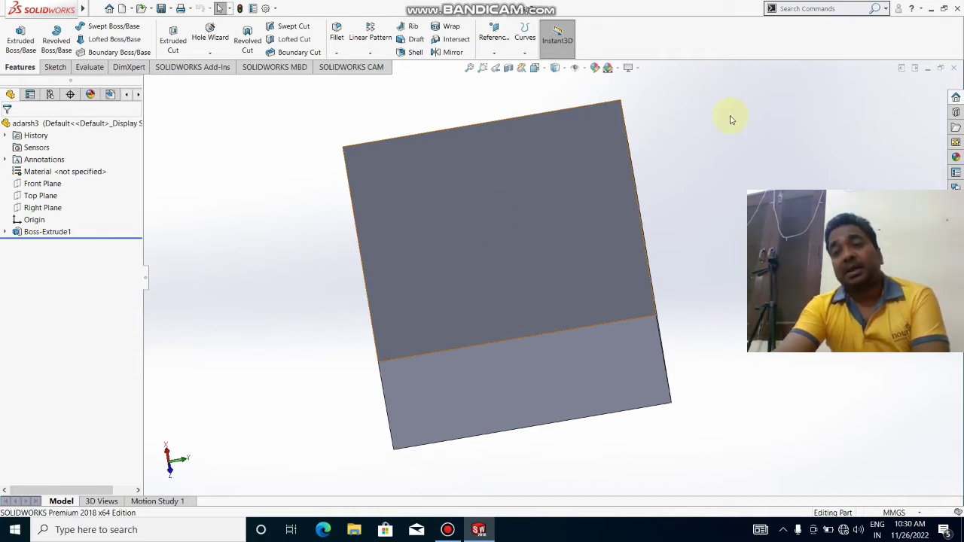
{"action": "left_click", "coordinate": [931, 9]}
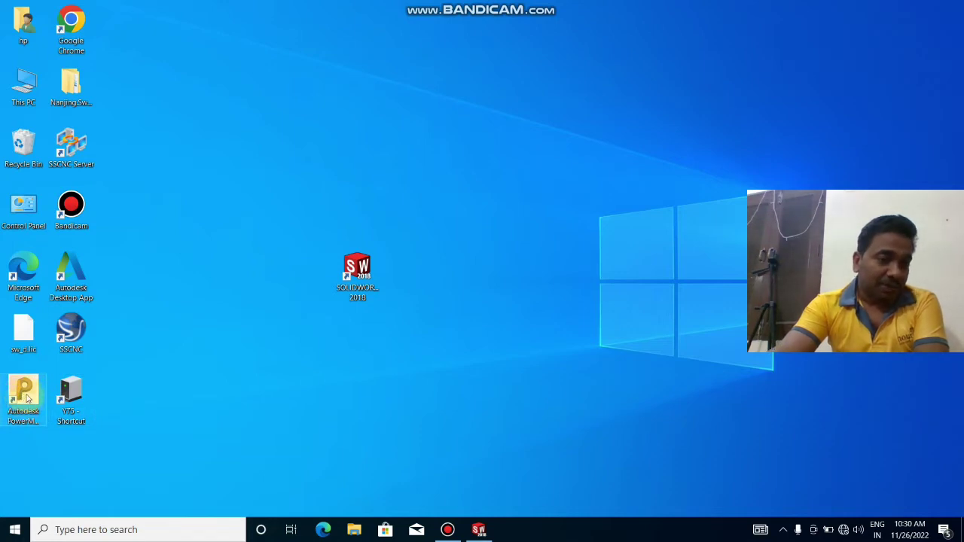
Step: Launch Autodesk PowerMill from its desktop shortcut, opening an empty project
{"action": "double_click", "coordinate": [27, 398]}
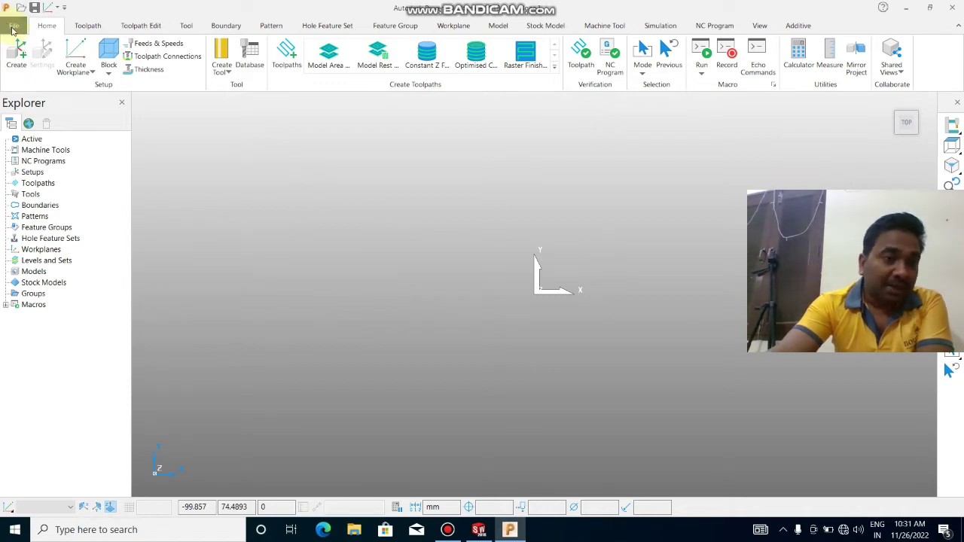
Step: Open the Import Model dialog through File > Import > Model
{"action": "left_click", "coordinate": [13, 28]}
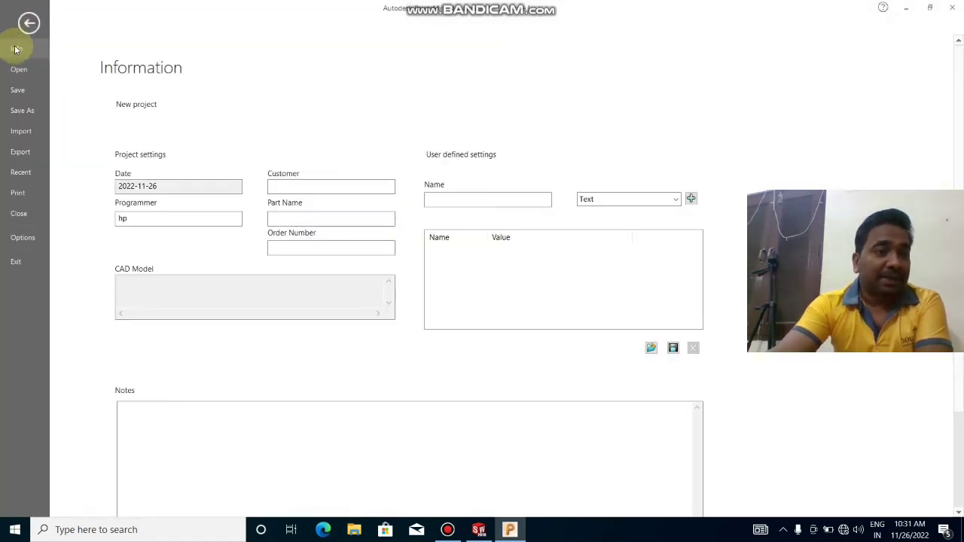
{"action": "left_click", "coordinate": [20, 134]}
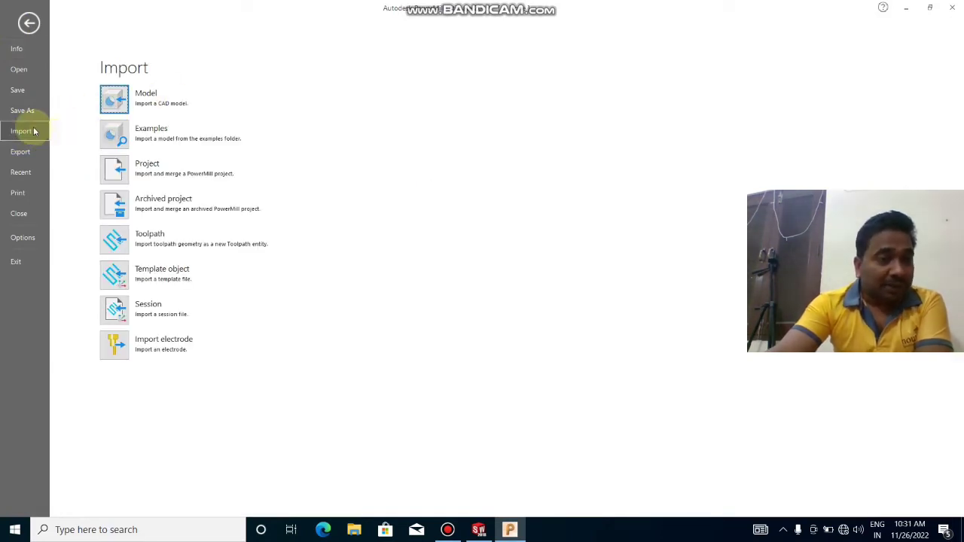
{"action": "left_click", "coordinate": [115, 101]}
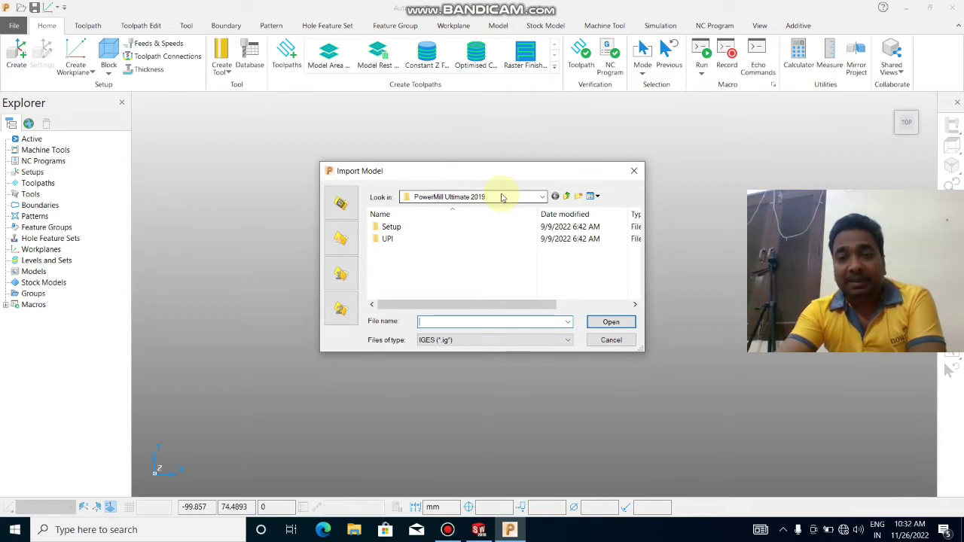
Step: Import the adarsh3.IGS block model from the Documents folder
{"action": "left_click", "coordinate": [504, 197]}
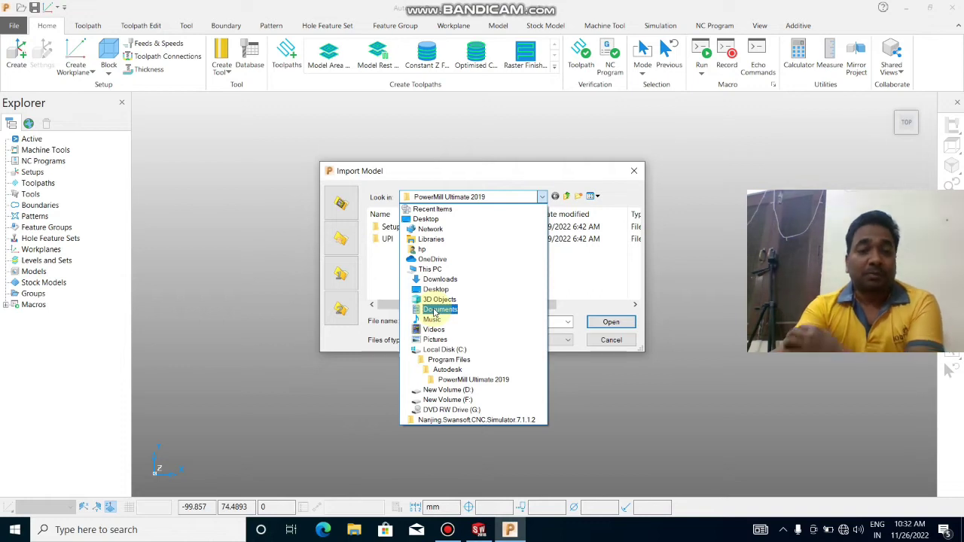
{"action": "left_click", "coordinate": [434, 311]}
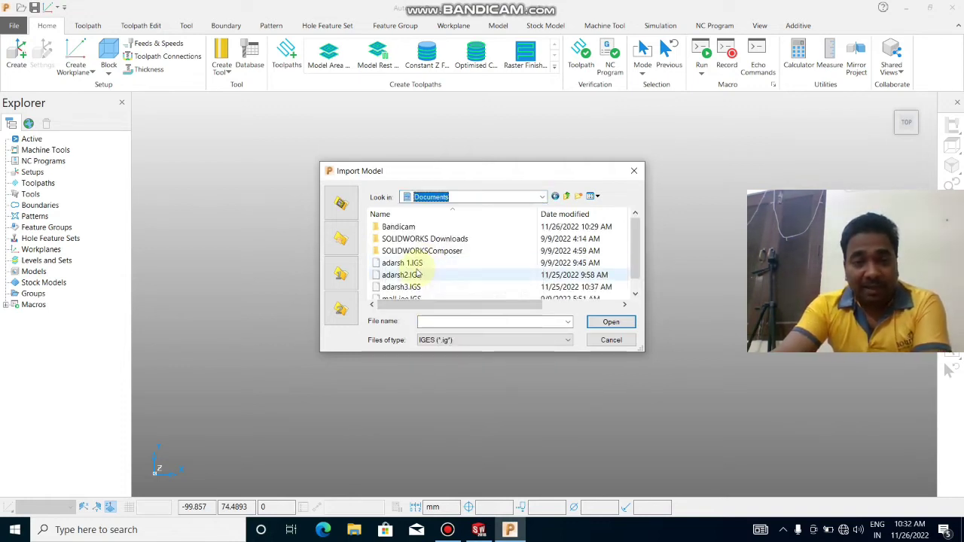
{"action": "scroll", "coordinate": [419, 290], "scroll_direction": "down", "scroll_amount": 1}
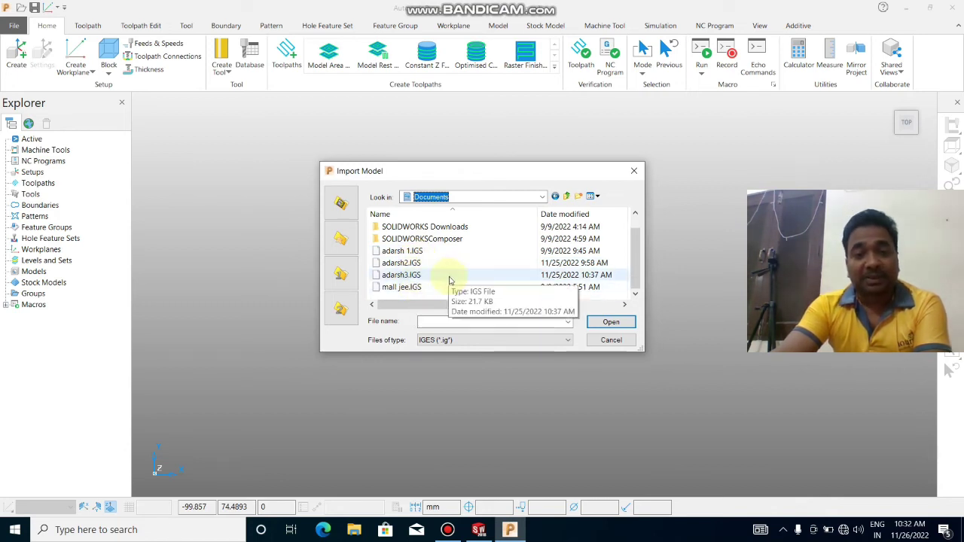
{"action": "left_click", "coordinate": [418, 276]}
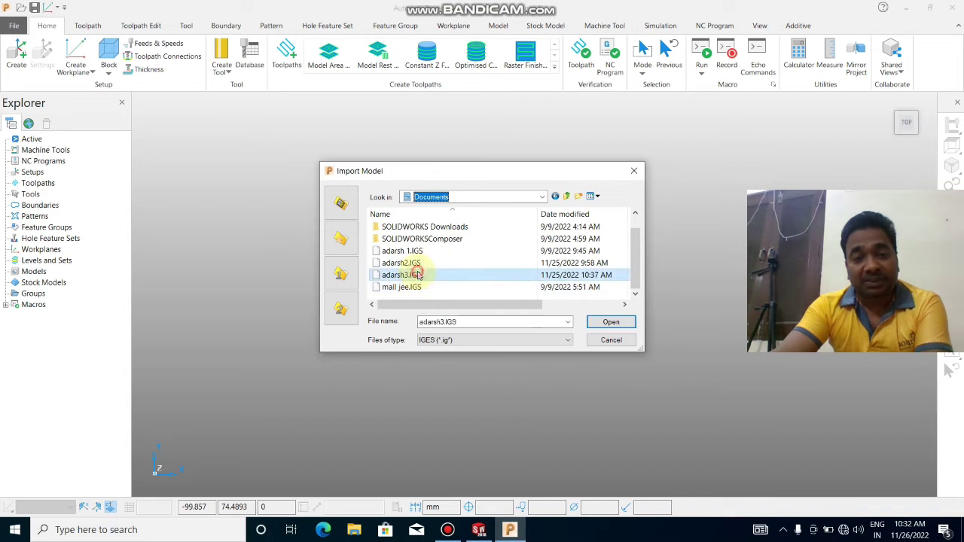
{"action": "left_click", "coordinate": [607, 322]}
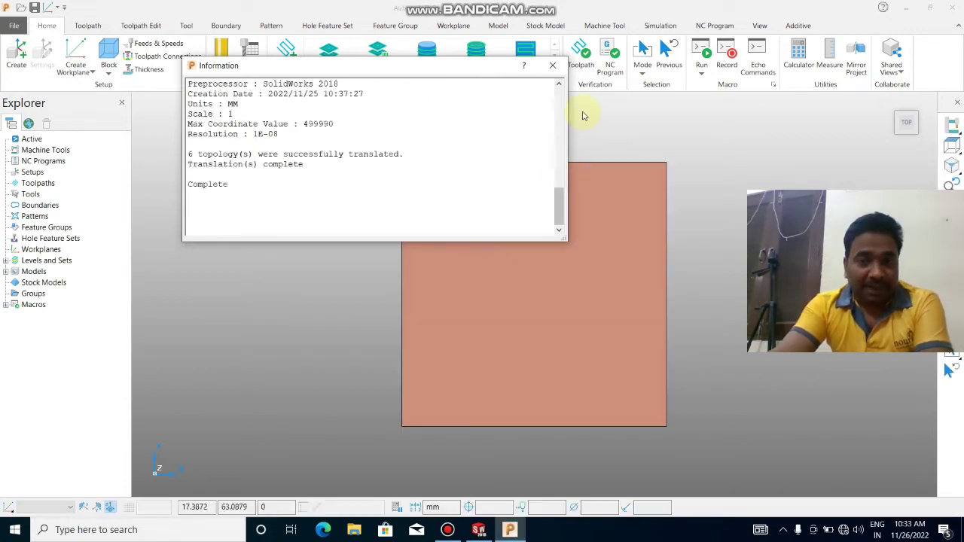
Step: Close the import translation report and orbit the block to show its front
{"action": "left_click", "coordinate": [552, 68]}
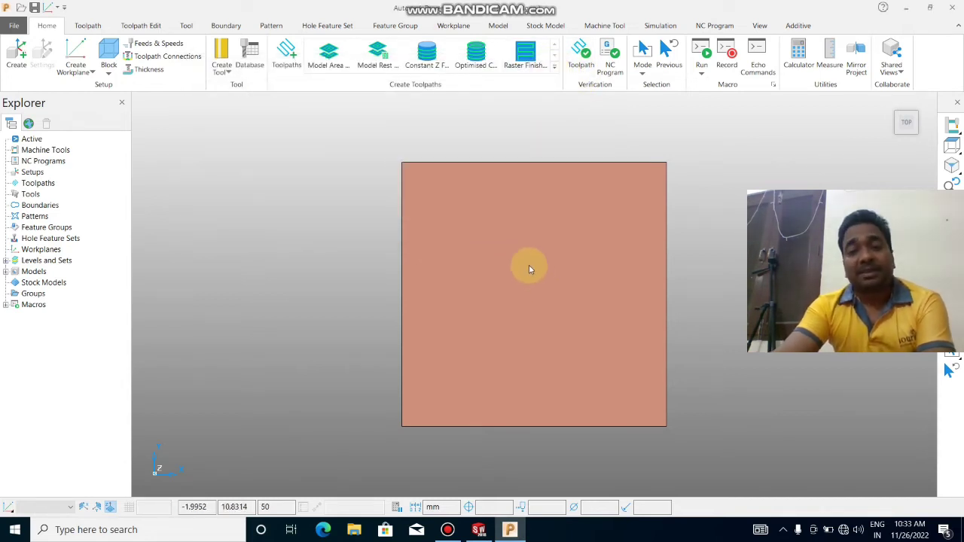
{"action": "middle_click_drag", "start_coordinate": [529, 265], "coordinate": [537, 168]}
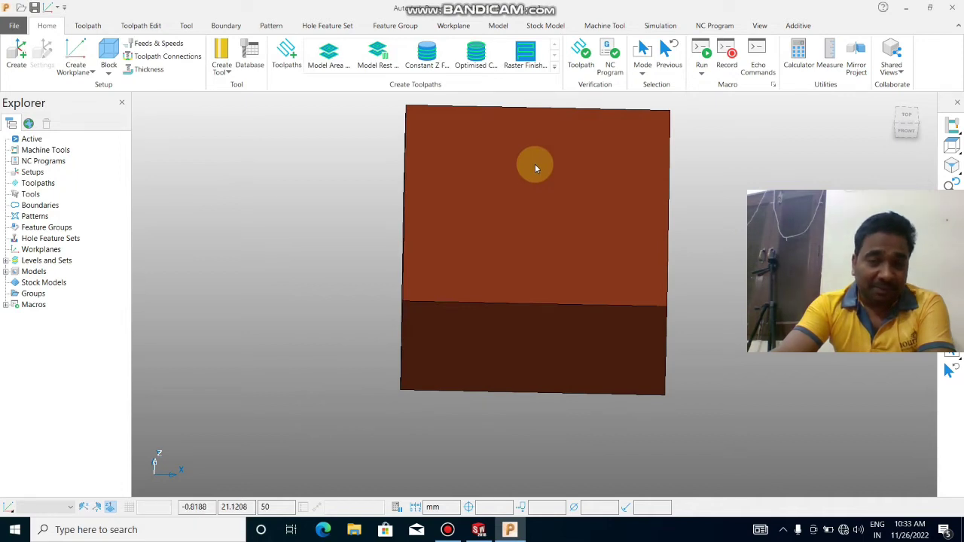
{"action": "scroll", "coordinate": [535, 163], "scroll_direction": "down", "scroll_amount": 3}
{"action": "scroll", "coordinate": [550, 168], "scroll_direction": "up", "scroll_amount": 2}
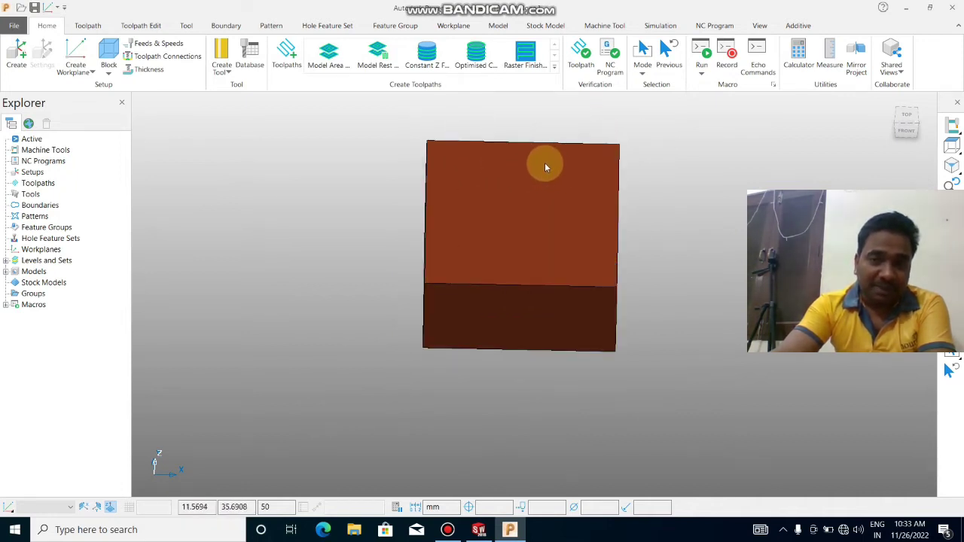
{"action": "scroll", "coordinate": [549, 167], "scroll_direction": "up", "scroll_amount": 2}
{"action": "scroll", "coordinate": [549, 167], "scroll_direction": "down", "scroll_amount": 2}
{"action": "scroll", "coordinate": [543, 177], "scroll_direction": "down", "scroll_amount": 1}
Step: Tilt and zoom the view to see the block's top and front faces
{"action": "middle_click_drag", "start_coordinate": [540, 183], "coordinate": [553, 141]}
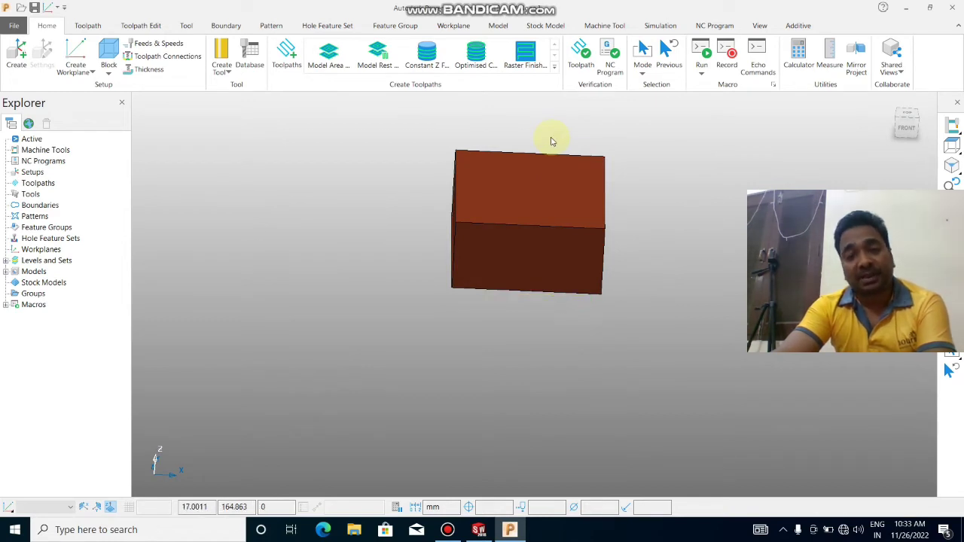
{"action": "scroll", "coordinate": [535, 158], "scroll_direction": "up", "scroll_amount": 2}
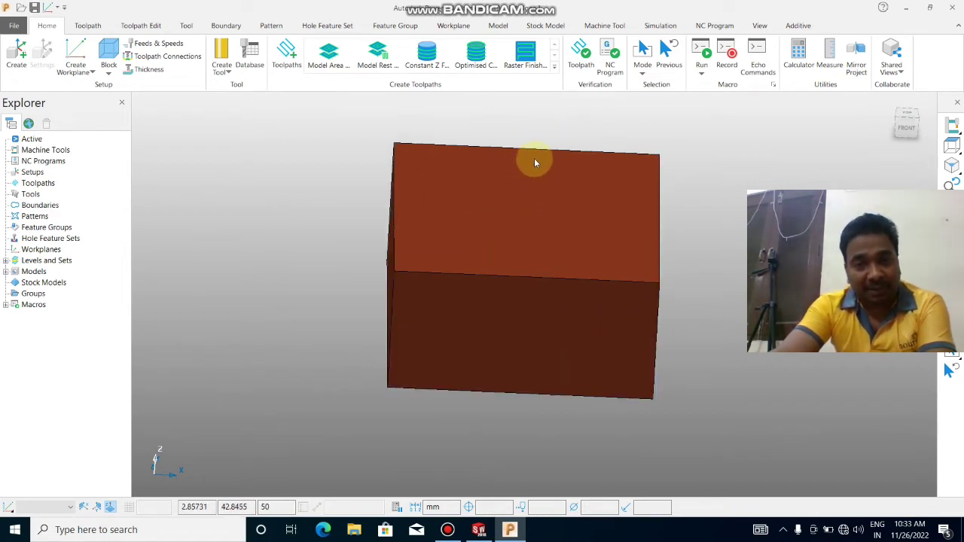
{"action": "scroll", "coordinate": [534, 158], "scroll_direction": "up", "scroll_amount": 1}
{"action": "scroll", "coordinate": [535, 162], "scroll_direction": "down", "scroll_amount": 3}
{"action": "scroll", "coordinate": [535, 163], "scroll_direction": "up", "scroll_amount": 1}
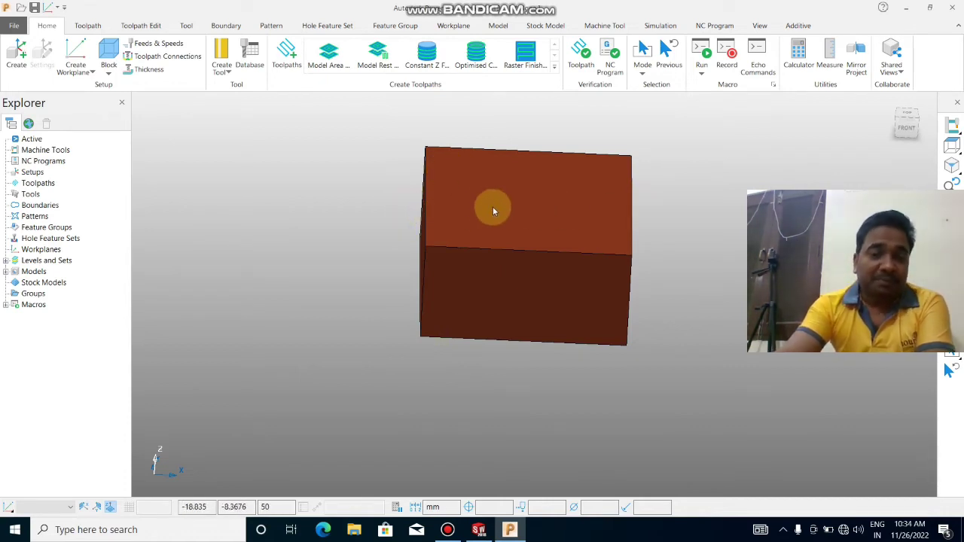
{"action": "mouse_move", "coordinate": [505, 186]}
{"action": "middle_mouse_down"}
{"action": "mouse_move", "coordinate": [508, 134]}
{"action": "mouse_move", "coordinate": [529, 168]}
{"action": "mouse_move", "coordinate": [521, 146]}
{"action": "middle_mouse_up"}
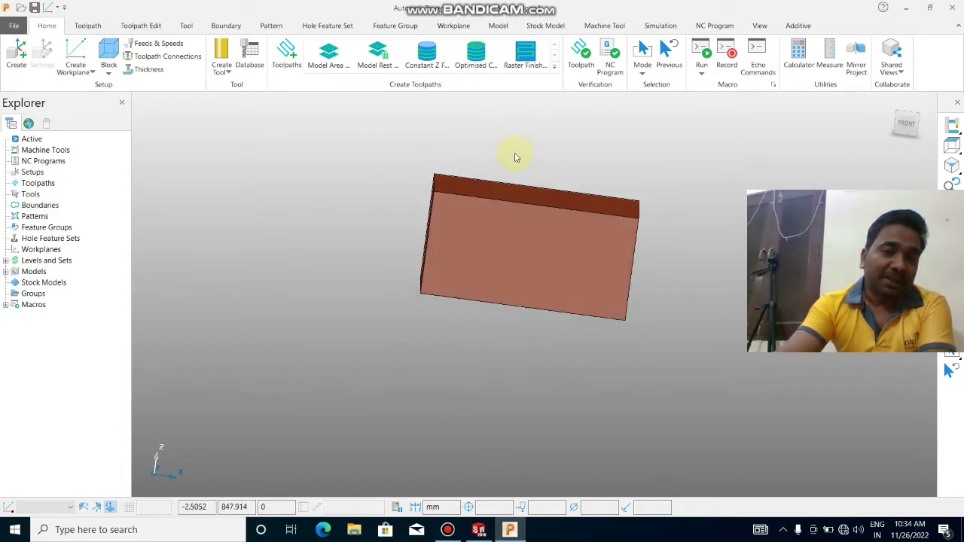
{"action": "mouse_move", "coordinate": [433, 179]}
{"action": "middle_mouse_down"}
{"action": "mouse_move", "coordinate": [470, 166]}
{"action": "mouse_move", "coordinate": [493, 202]}
{"action": "mouse_move", "coordinate": [500, 181]}
{"action": "mouse_move", "coordinate": [470, 157]}
{"action": "middle_mouse_up"}
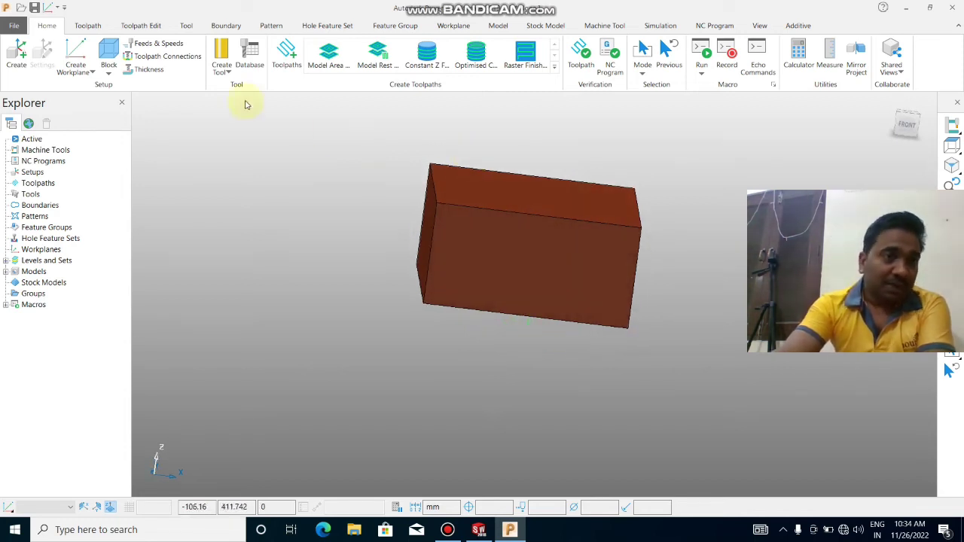
Step: Calculate a Box stock from the model limits: X and Y -50 to 50, Z 0–50
{"action": "left_click", "coordinate": [109, 54]}
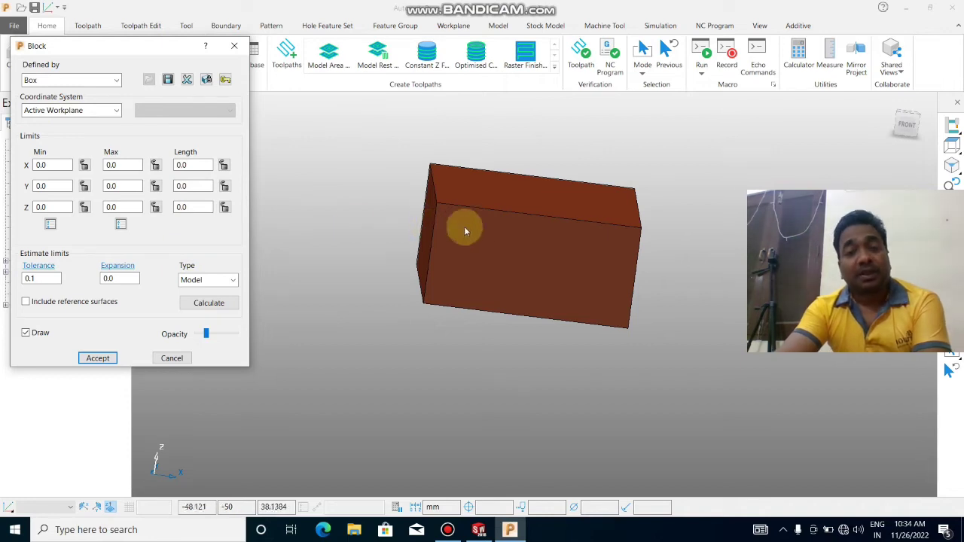
{"action": "left_click", "coordinate": [210, 304]}
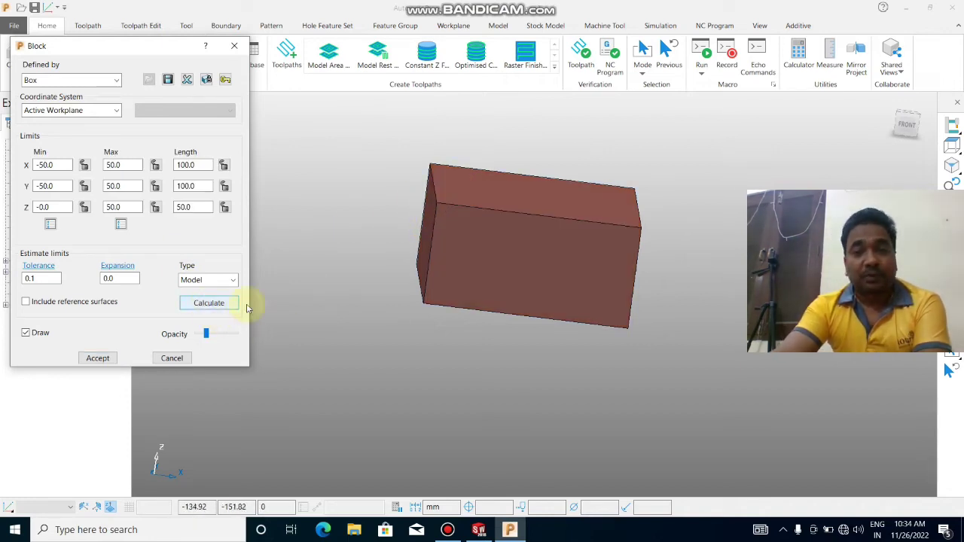
{"action": "mouse_move", "coordinate": [524, 260]}
{"action": "middle_mouse_down"}
{"action": "mouse_move", "coordinate": [515, 265]}
{"action": "mouse_move", "coordinate": [430, 216]}
{"action": "middle_mouse_up"}
{"action": "left_click", "coordinate": [186, 164]}
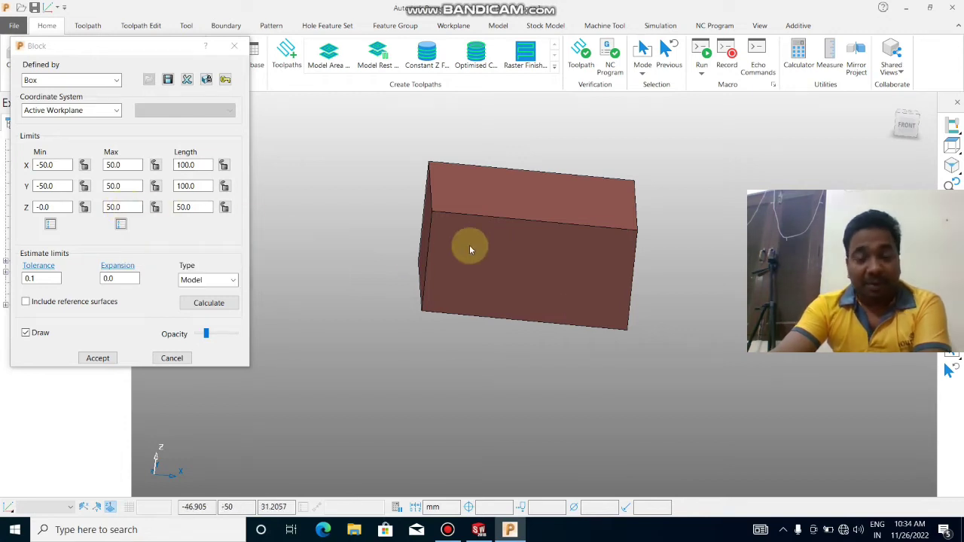
Step: Orbit around the stock block to check its front, faces and left end
{"action": "mouse_move", "coordinate": [543, 227]}
{"action": "middle_mouse_down"}
{"action": "mouse_move", "coordinate": [551, 194]}
{"action": "mouse_move", "coordinate": [533, 185]}
{"action": "mouse_move", "coordinate": [537, 209]}
{"action": "middle_mouse_up"}
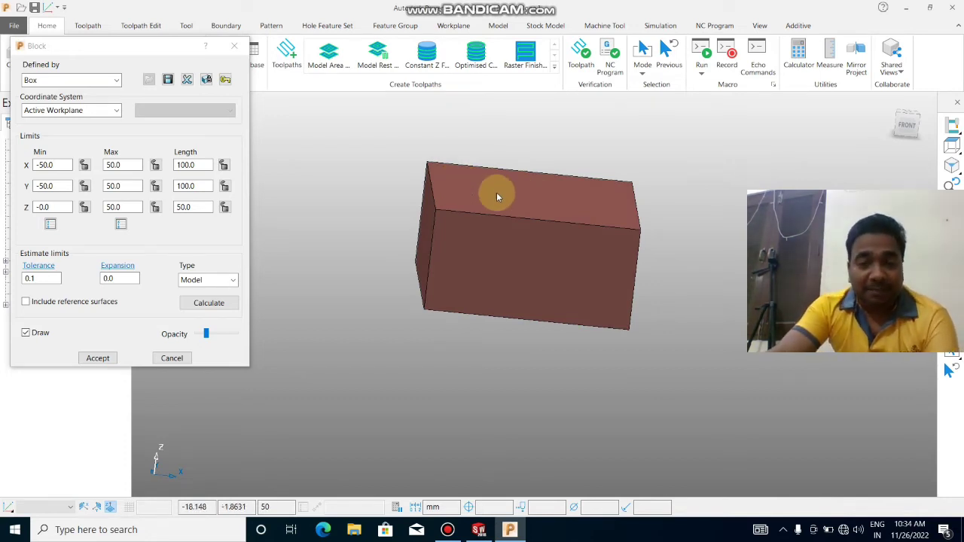
{"action": "middle_click_drag", "start_coordinate": [512, 211], "coordinate": [516, 181]}
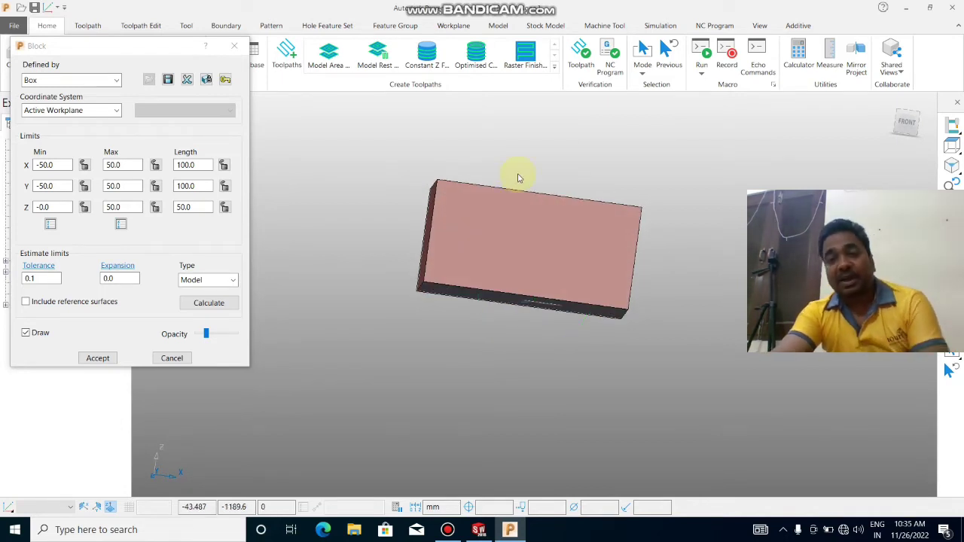
{"action": "mouse_move", "coordinate": [518, 196]}
{"action": "middle_mouse_down"}
{"action": "mouse_move", "coordinate": [532, 224]}
{"action": "mouse_move", "coordinate": [524, 207]}
{"action": "mouse_move", "coordinate": [531, 208]}
{"action": "mouse_move", "coordinate": [498, 236]}
{"action": "mouse_move", "coordinate": [508, 189]}
{"action": "mouse_move", "coordinate": [490, 215]}
{"action": "mouse_move", "coordinate": [506, 202]}
{"action": "middle_mouse_up"}
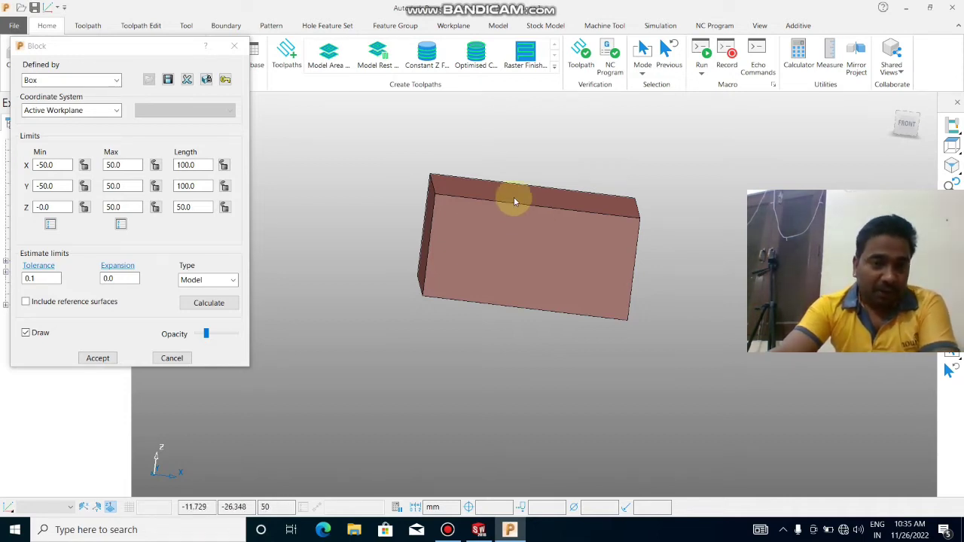
{"action": "mouse_move", "coordinate": [512, 228]}
{"action": "middle_mouse_down"}
{"action": "mouse_move", "coordinate": [524, 204]}
{"action": "mouse_move", "coordinate": [511, 224]}
{"action": "middle_mouse_up"}
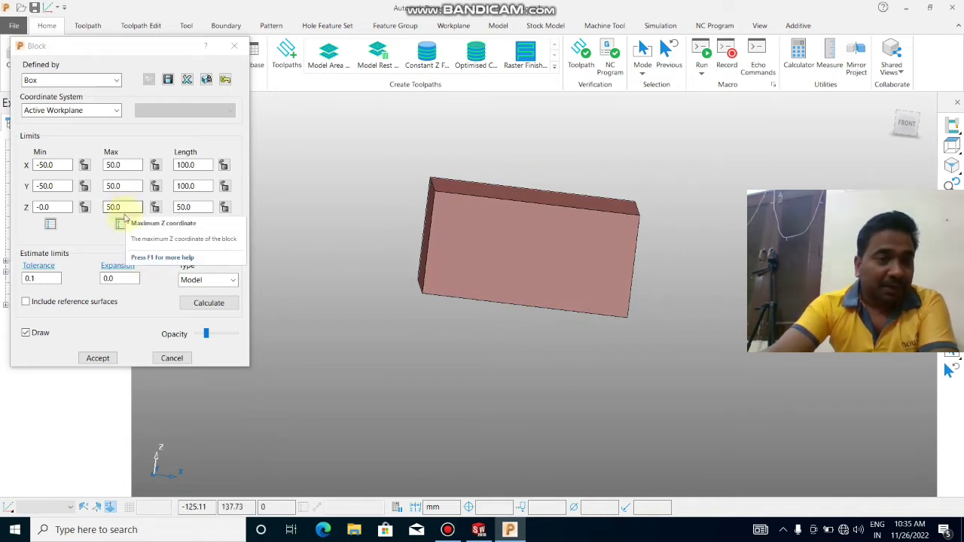
Step: Set the block's Z Max to 52 and lock it
{"action": "left_click", "coordinate": [123, 226]}
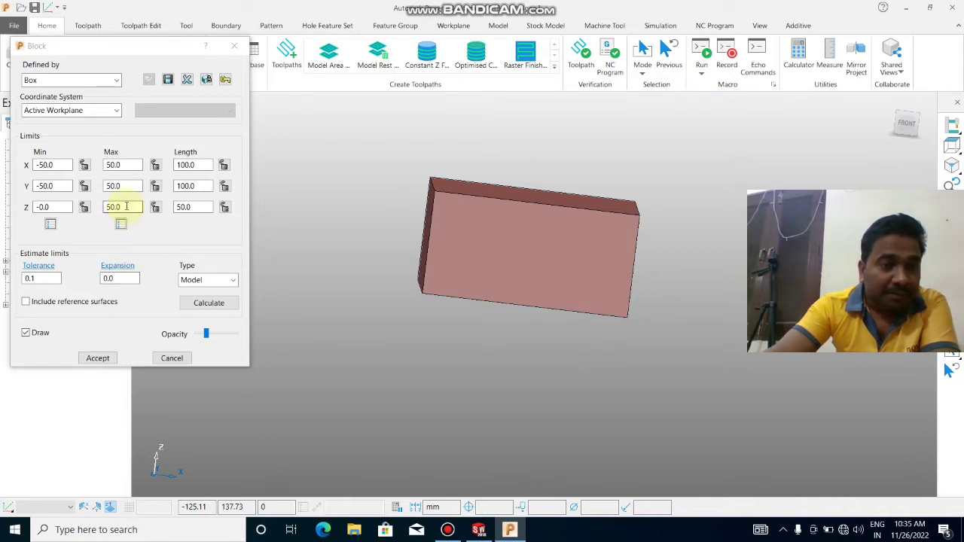
{"action": "left_click", "coordinate": [211, 301]}
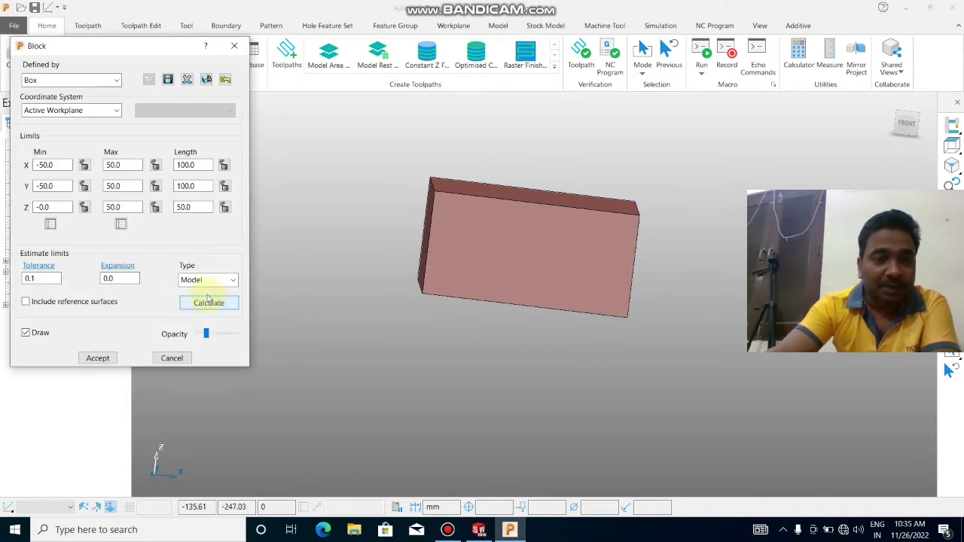
{"action": "double_click", "coordinate": [123, 206]}
{"action": "type", "text": "52"}
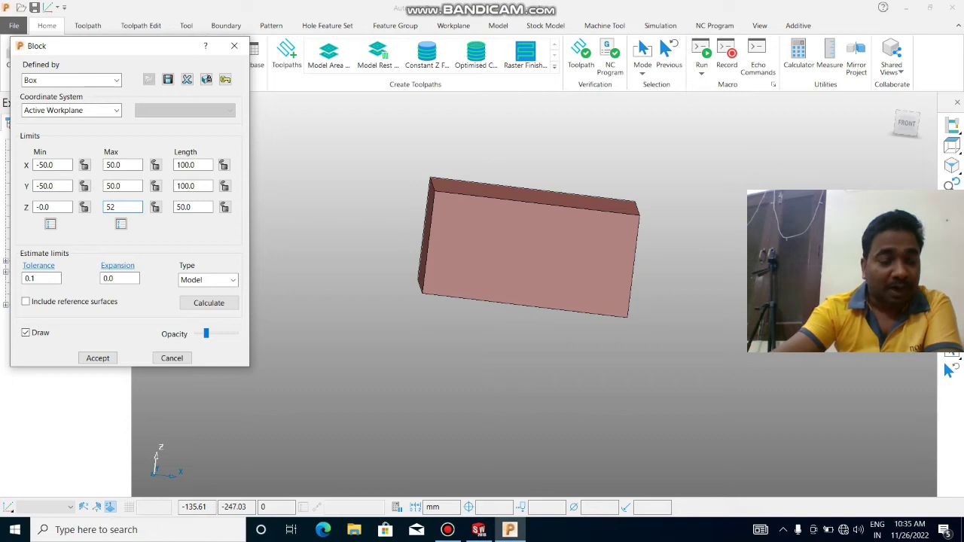
{"action": "left_click", "coordinate": [156, 208]}
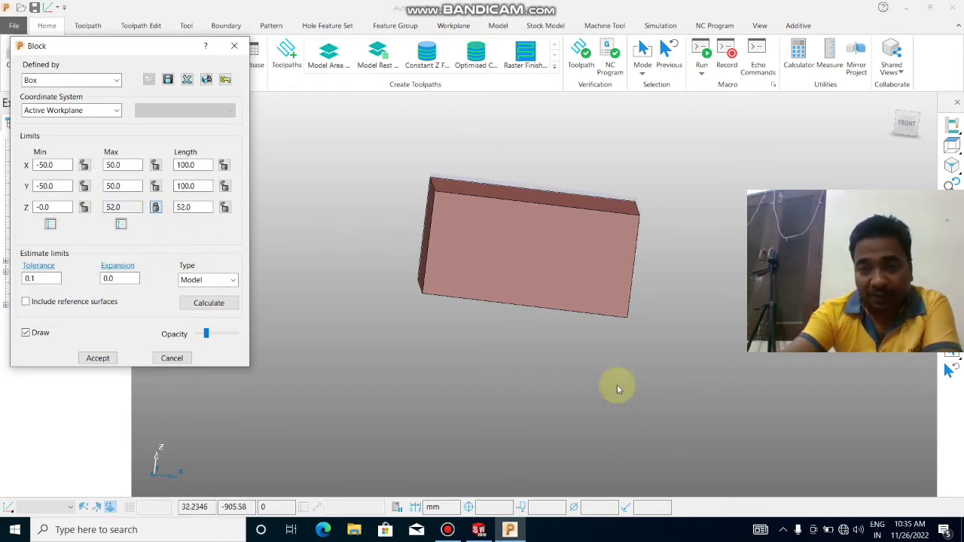
Step: Orbit and zoom to inspect the 52 mm tall block from underside and top edge
{"action": "middle_click_drag", "start_coordinate": [548, 235], "coordinate": [561, 211]}
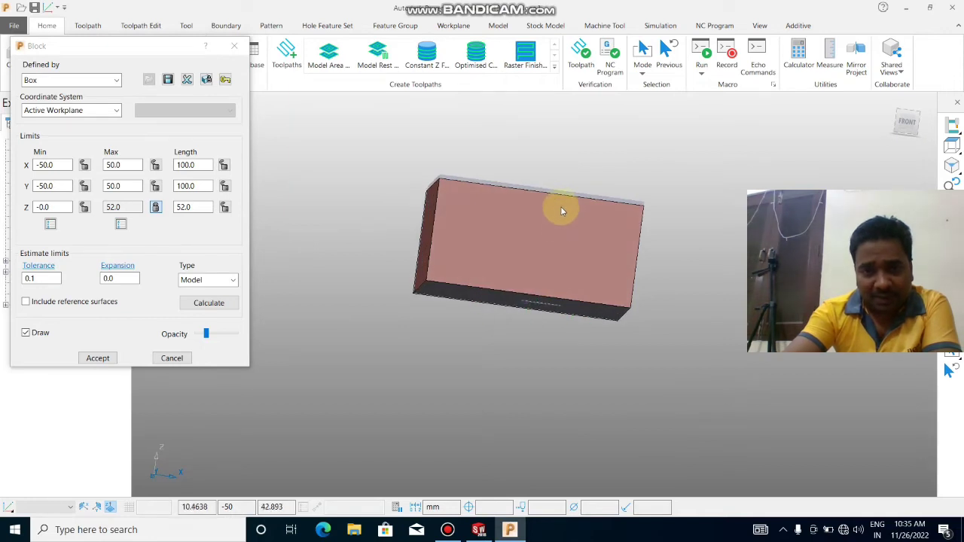
{"action": "scroll", "coordinate": [561, 211], "scroll_direction": "up", "scroll_amount": 3}
{"action": "scroll", "coordinate": [559, 205], "scroll_direction": "up", "scroll_amount": 1}
{"action": "scroll", "coordinate": [559, 204], "scroll_direction": "down", "scroll_amount": 2}
{"action": "scroll", "coordinate": [564, 200], "scroll_direction": "down", "scroll_amount": 1}
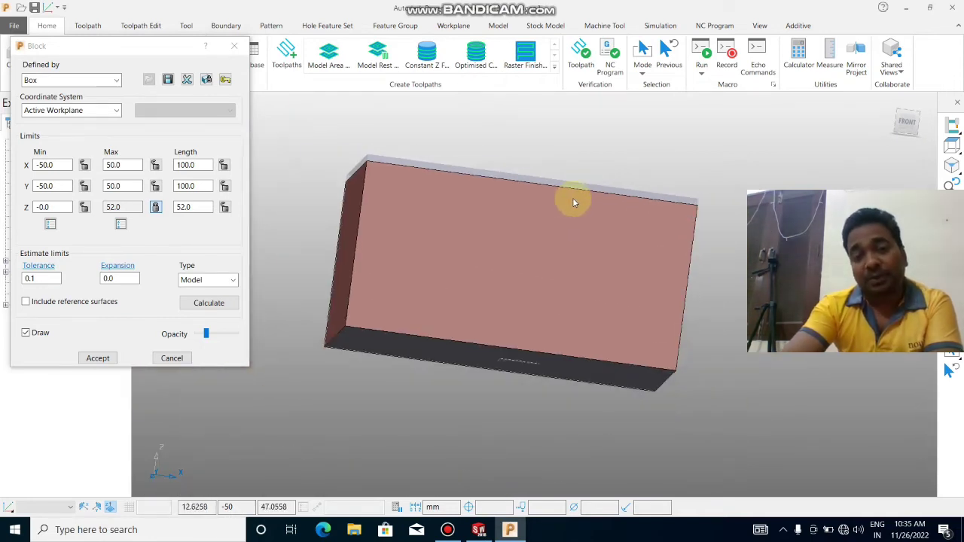
{"action": "middle_click_drag", "start_coordinate": [574, 202], "coordinate": [578, 208]}
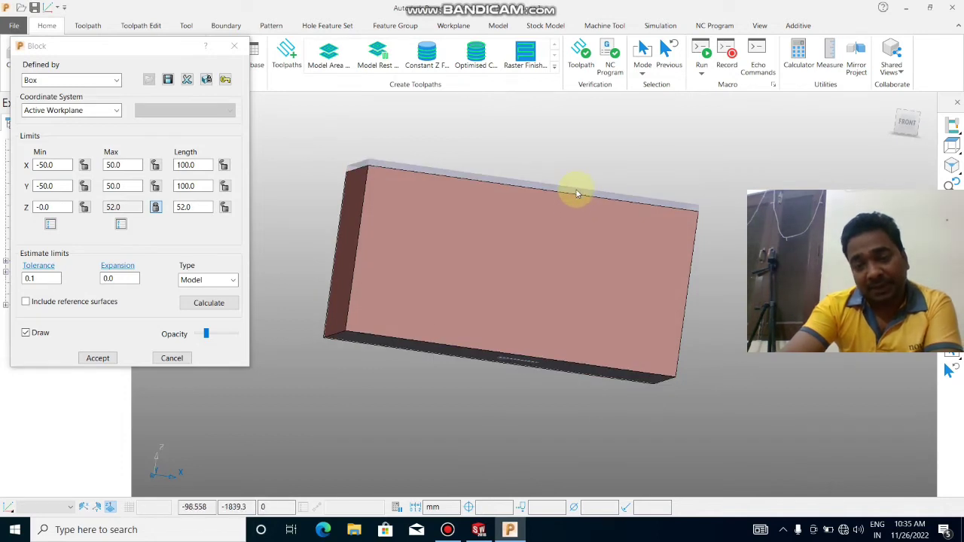
{"action": "scroll", "coordinate": [576, 196], "scroll_direction": "up", "scroll_amount": 2}
{"action": "scroll", "coordinate": [584, 194], "scroll_direction": "down", "scroll_amount": 2}
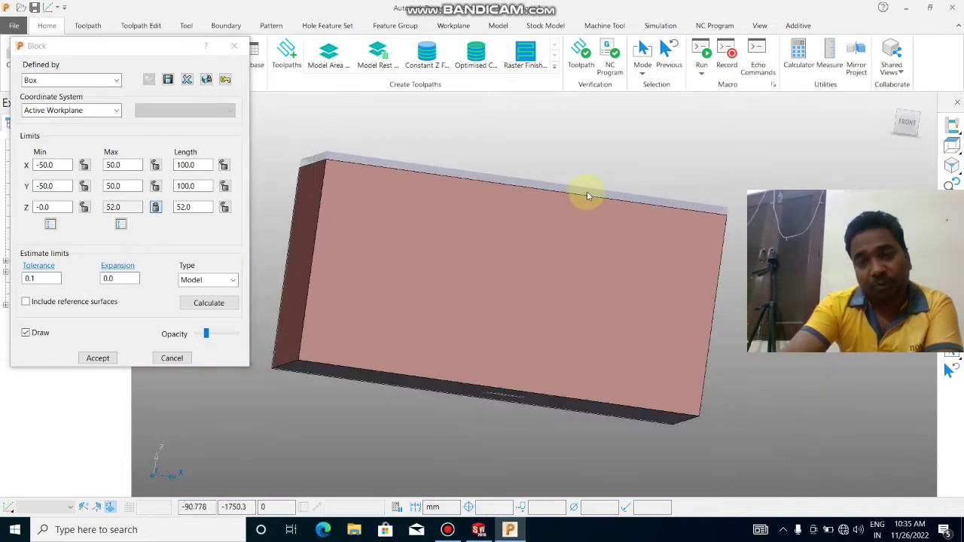
{"action": "scroll", "coordinate": [587, 195], "scroll_direction": "down", "scroll_amount": 1}
{"action": "scroll", "coordinate": [587, 194], "scroll_direction": "down", "scroll_amount": 1}
{"action": "mouse_move", "coordinate": [587, 194]}
{"action": "middle_mouse_down"}
{"action": "mouse_move", "coordinate": [572, 217]}
{"action": "mouse_move", "coordinate": [575, 198]}
{"action": "middle_mouse_up"}
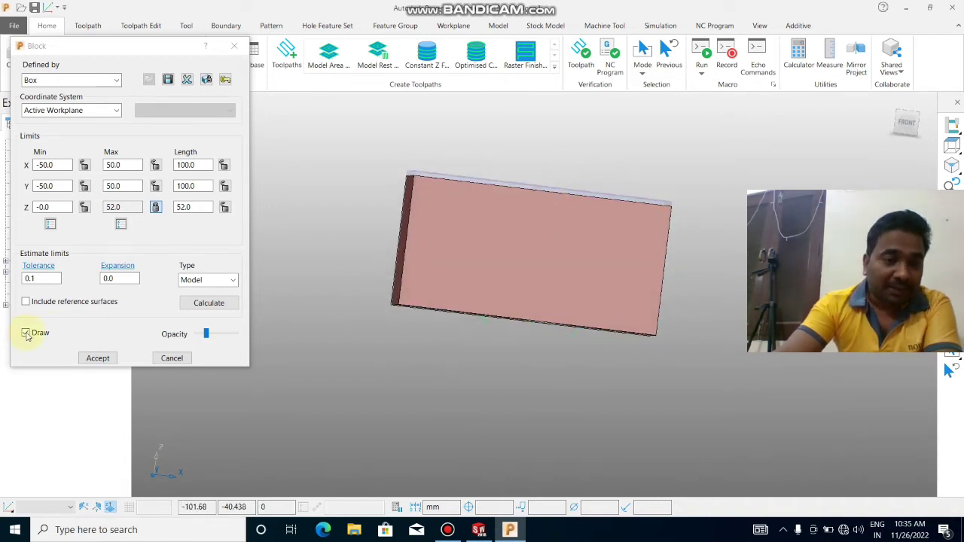
Step: Increase the block's opacity and view the 2 mm stock layer above the top face
{"action": "left_click", "coordinate": [215, 336]}
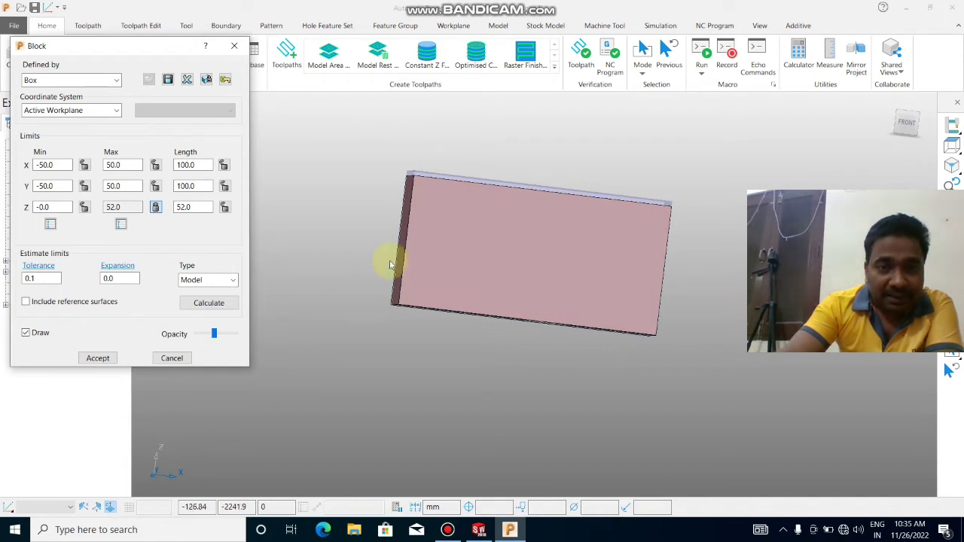
{"action": "mouse_move", "coordinate": [415, 260]}
{"action": "middle_mouse_down"}
{"action": "mouse_move", "coordinate": [480, 238]}
{"action": "mouse_move", "coordinate": [458, 237]}
{"action": "mouse_move", "coordinate": [449, 222]}
{"action": "mouse_move", "coordinate": [478, 168]}
{"action": "mouse_move", "coordinate": [493, 176]}
{"action": "middle_mouse_up"}
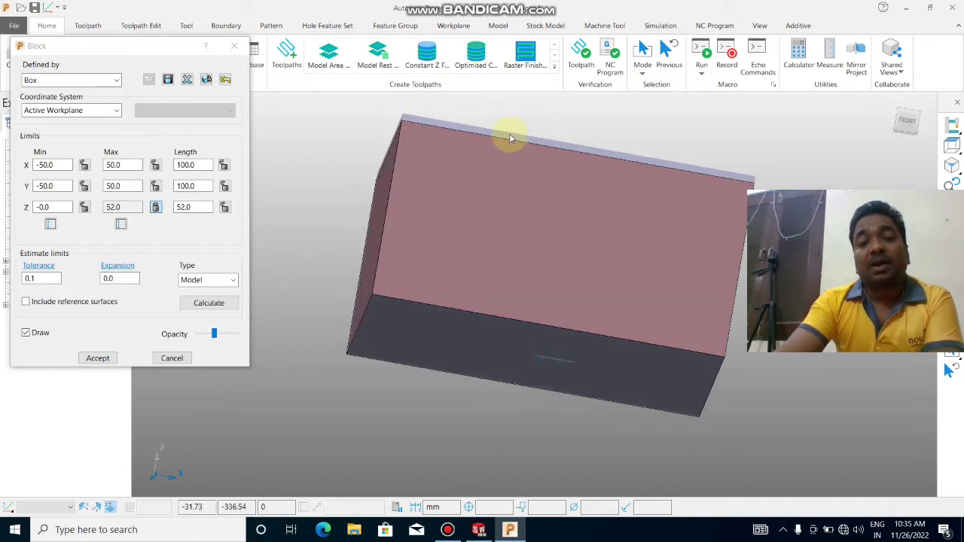
{"action": "middle_click_drag", "start_coordinate": [510, 136], "coordinate": [512, 159]}
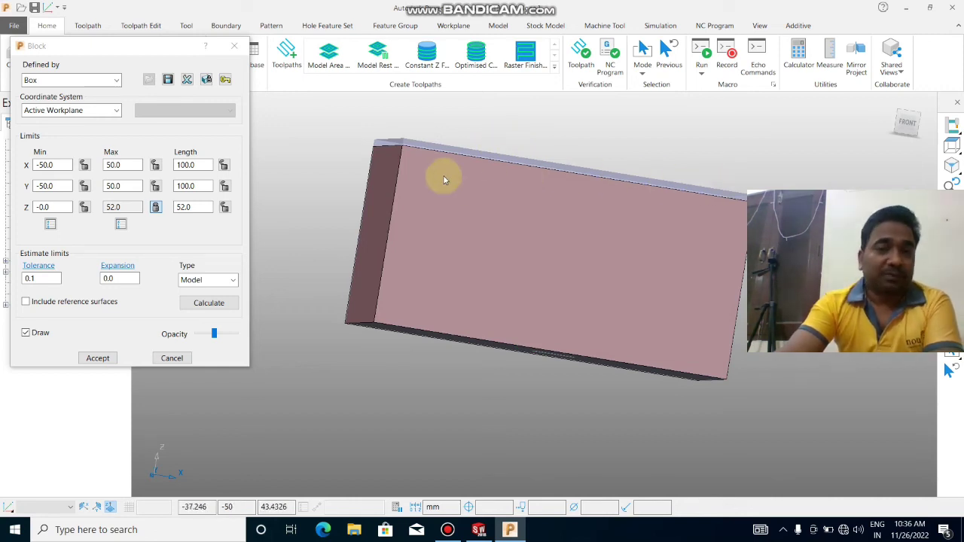
{"action": "mouse_move", "coordinate": [441, 181]}
{"action": "middle_mouse_down"}
{"action": "mouse_move", "coordinate": [422, 230]}
{"action": "mouse_move", "coordinate": [386, 208]}
{"action": "middle_mouse_up"}
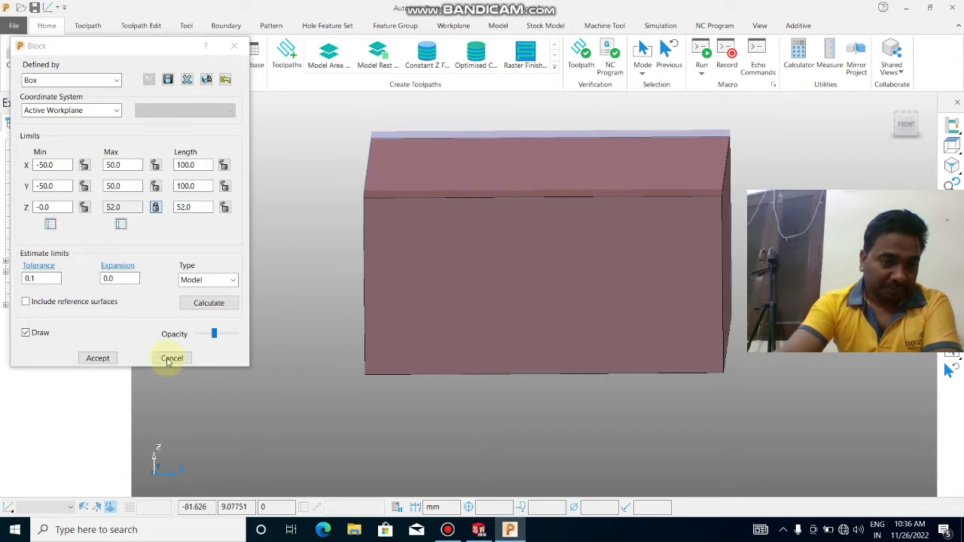
Step: Close the Block dialog and place a block-positioned workplane at the top-face centre (0, 0, 52)
{"action": "left_click", "coordinate": [97, 358]}
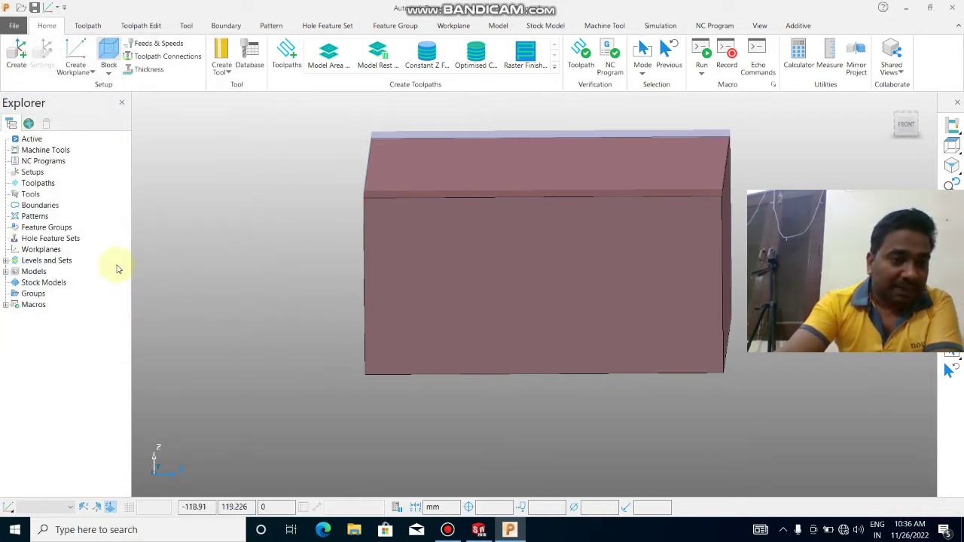
{"action": "right_click", "coordinate": [44, 253]}
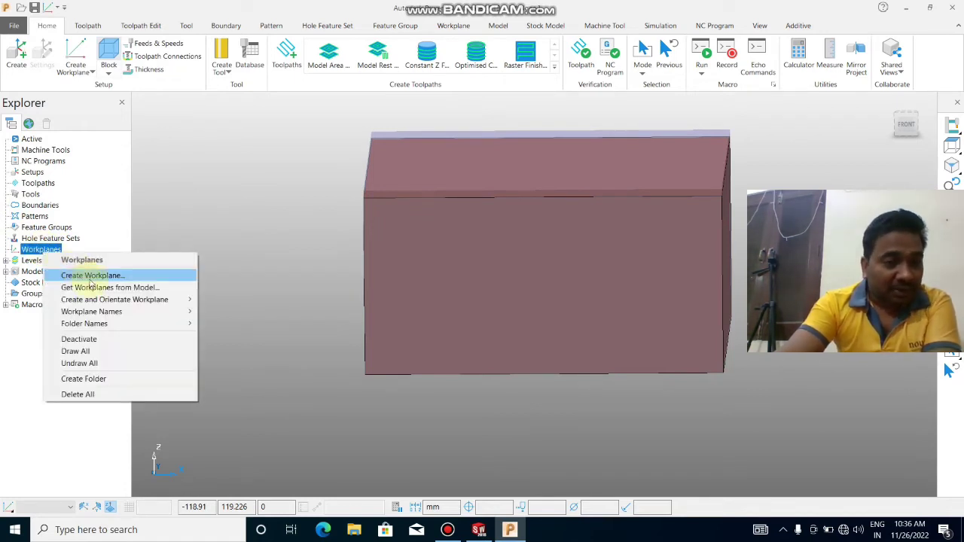
{"action": "mouse_move", "coordinate": [114, 299]}
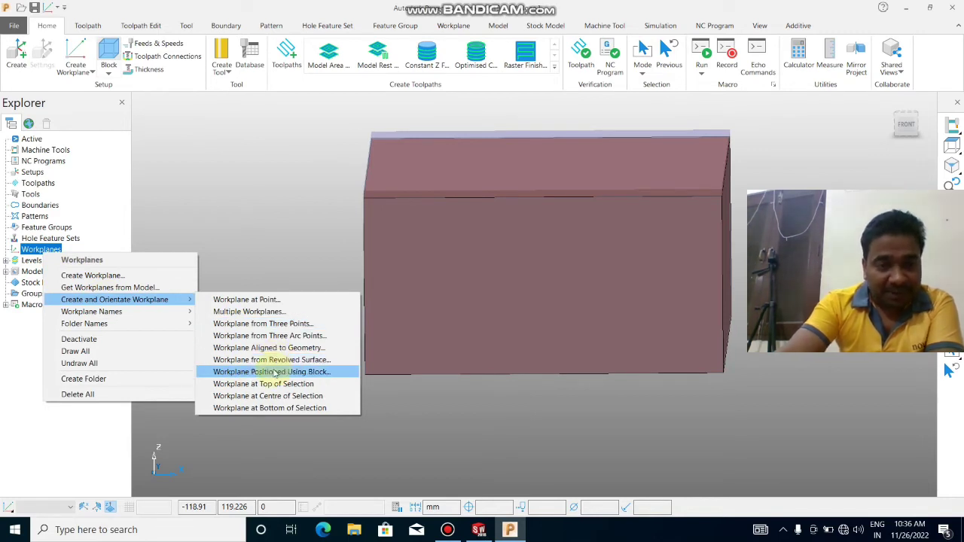
{"action": "left_click", "coordinate": [276, 372]}
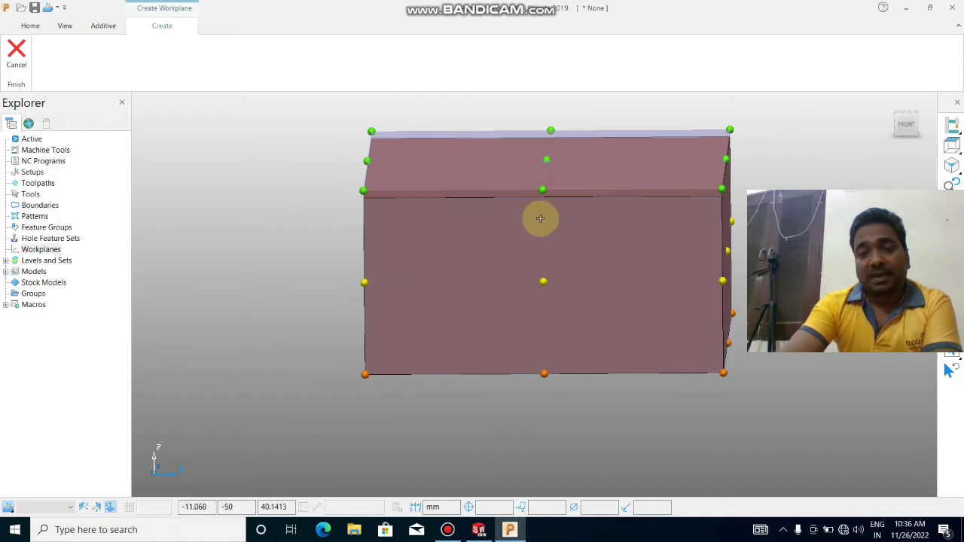
{"action": "middle_click_drag", "start_coordinate": [538, 216], "coordinate": [574, 245]}
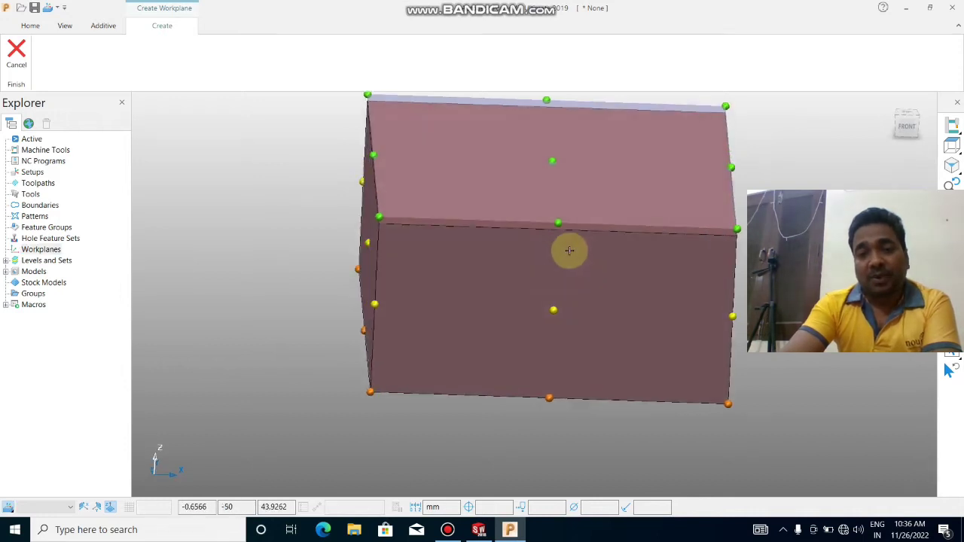
{"action": "left_click", "coordinate": [559, 168]}
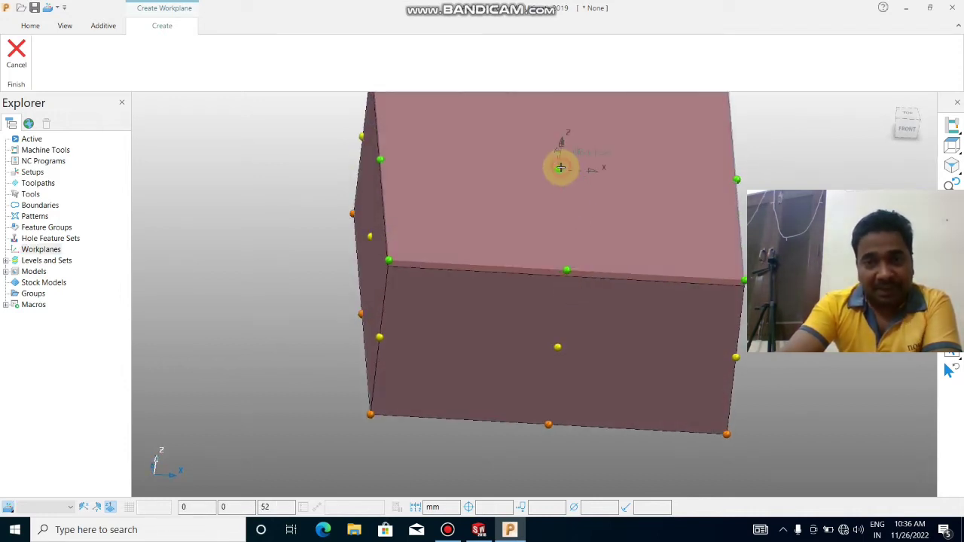
{"action": "left_click", "coordinate": [559, 168]}
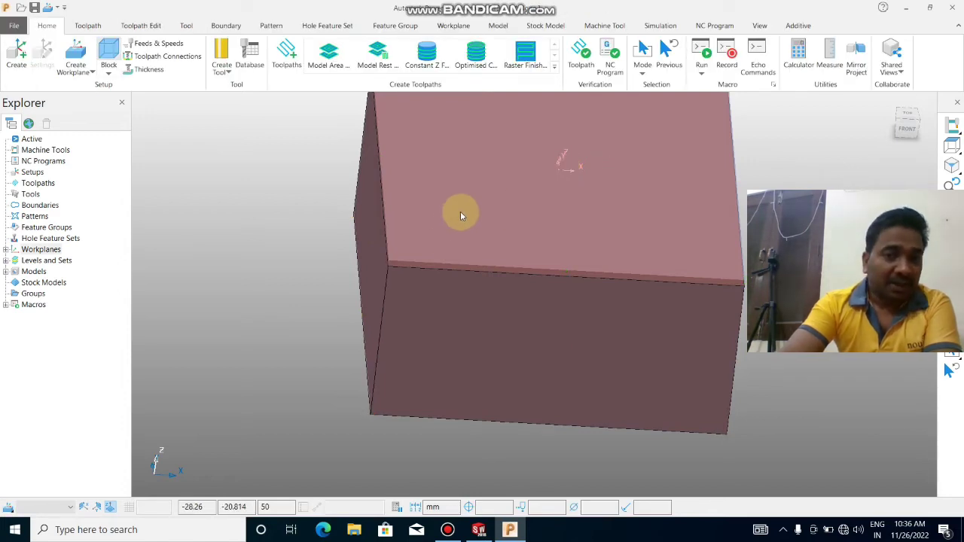
Step: Orbit and zoom around the block to view its front, sides and top face
{"action": "scroll", "coordinate": [460, 216], "scroll_direction": "down", "scroll_amount": 3}
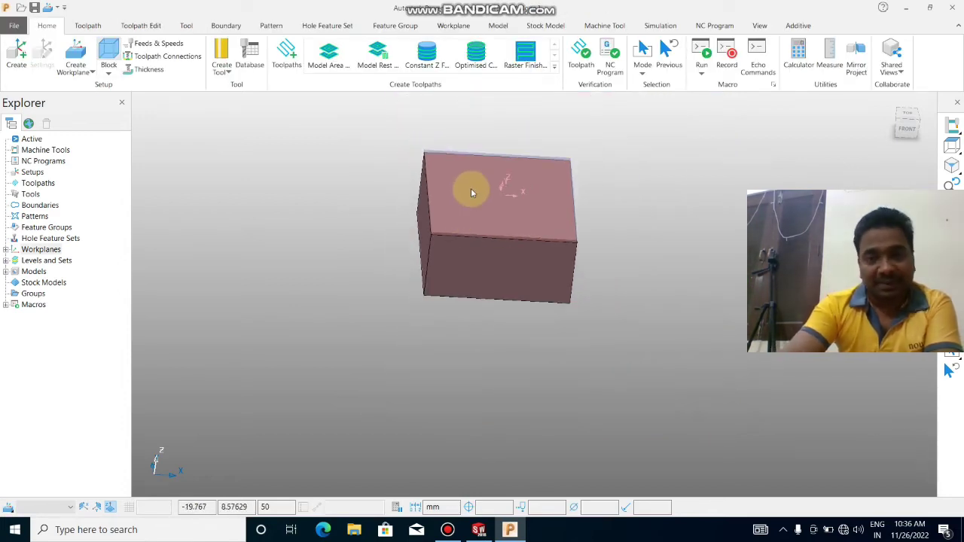
{"action": "scroll", "coordinate": [501, 184], "scroll_direction": "up", "scroll_amount": 3}
{"action": "scroll", "coordinate": [502, 183], "scroll_direction": "up", "scroll_amount": 1}
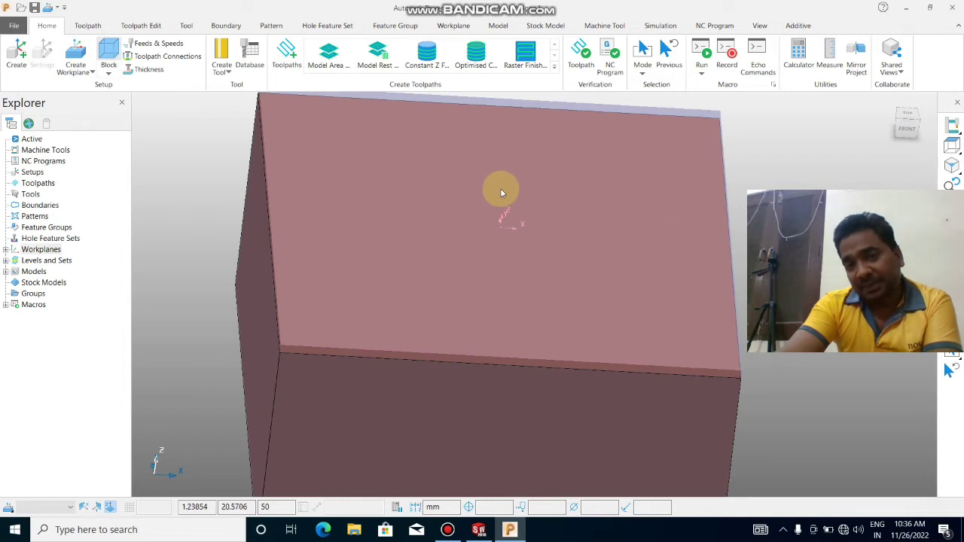
{"action": "scroll", "coordinate": [501, 189], "scroll_direction": "down", "scroll_amount": 2}
{"action": "mouse_move", "coordinate": [470, 169]}
{"action": "middle_mouse_down"}
{"action": "mouse_move", "coordinate": [441, 149]}
{"action": "mouse_move", "coordinate": [446, 133]}
{"action": "middle_mouse_up"}
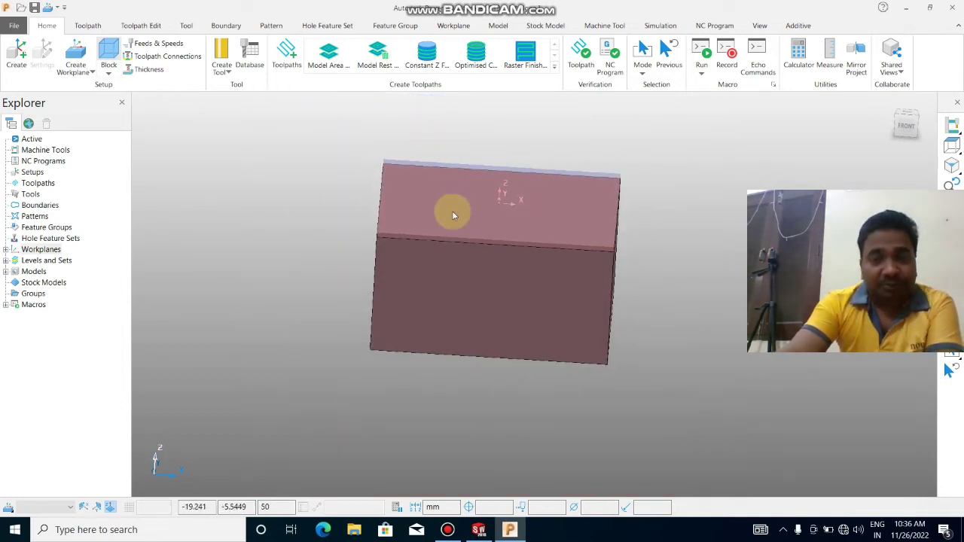
{"action": "middle_click_drag", "start_coordinate": [465, 198], "coordinate": [470, 169]}
{"action": "mouse_move", "coordinate": [445, 201]}
{"action": "middle_mouse_down"}
{"action": "mouse_move", "coordinate": [457, 194]}
{"action": "mouse_move", "coordinate": [470, 203]}
{"action": "mouse_move", "coordinate": [467, 189]}
{"action": "mouse_move", "coordinate": [487, 181]}
{"action": "mouse_move", "coordinate": [459, 206]}
{"action": "mouse_move", "coordinate": [433, 210]}
{"action": "middle_mouse_up"}
{"action": "scroll", "coordinate": [486, 181], "scroll_direction": "up", "scroll_amount": 3}
{"action": "scroll", "coordinate": [486, 181], "scroll_direction": "up", "scroll_amount": 1}
{"action": "scroll", "coordinate": [487, 181], "scroll_direction": "down", "scroll_amount": 3}
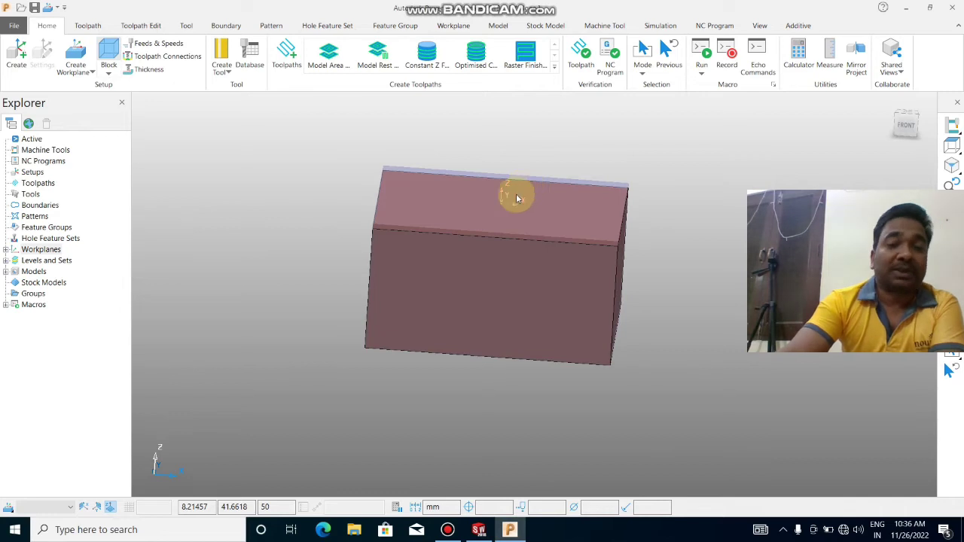
{"action": "mouse_move", "coordinate": [502, 199]}
{"action": "middle_mouse_down"}
{"action": "mouse_move", "coordinate": [493, 215]}
{"action": "mouse_move", "coordinate": [504, 202]}
{"action": "middle_mouse_up"}
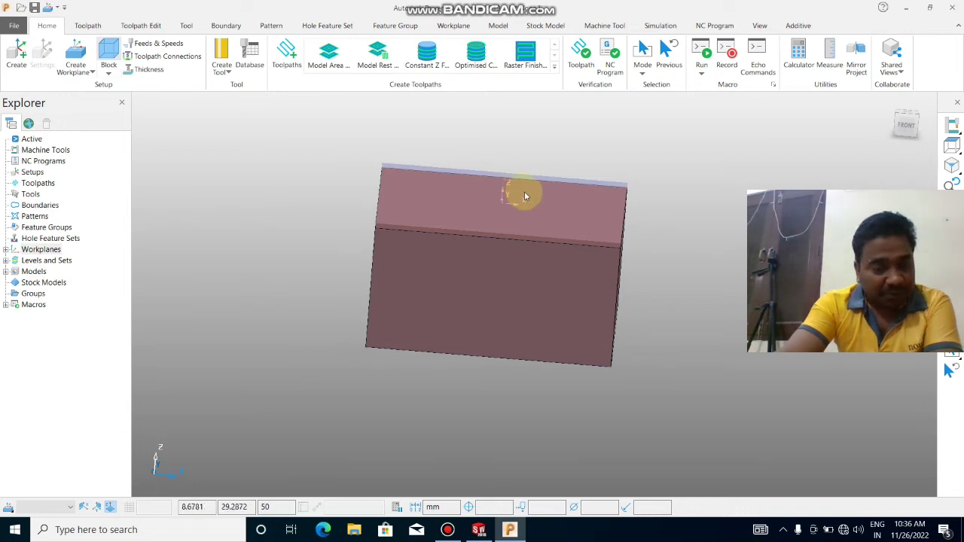
Step: Activate workplane 1 from the Workplanes list in the Explorer
{"action": "left_click", "coordinate": [6, 251]}
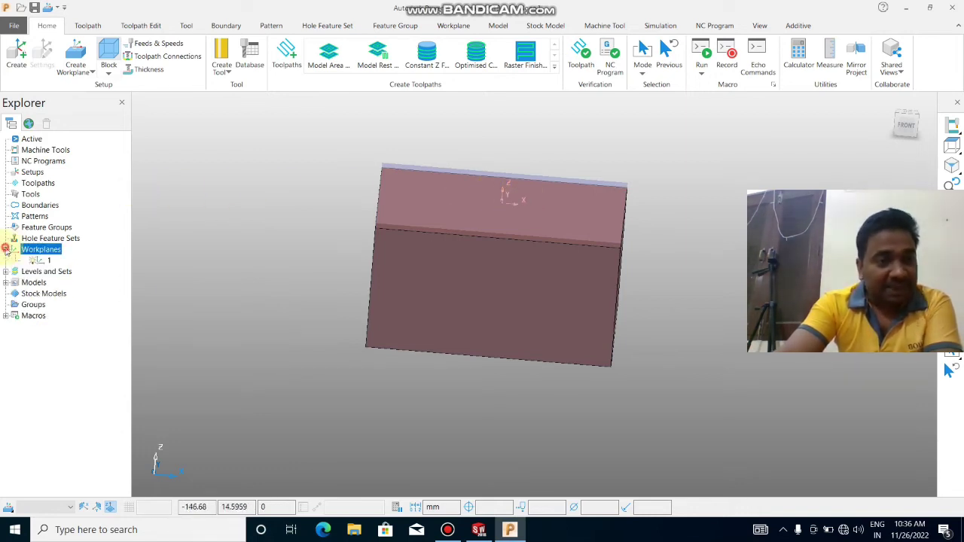
{"action": "right_click", "coordinate": [49, 260]}
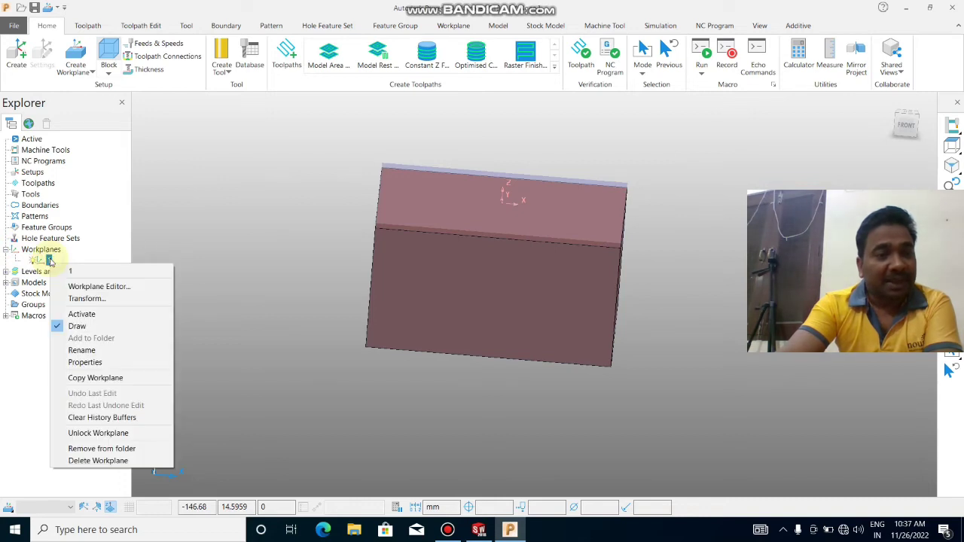
{"action": "left_click", "coordinate": [83, 314]}
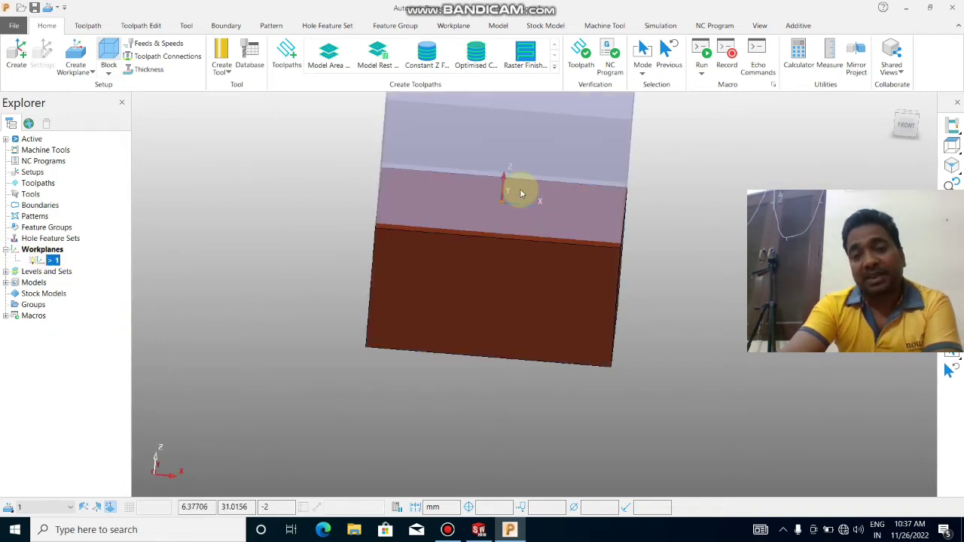
{"action": "scroll", "coordinate": [521, 194], "scroll_direction": "down", "scroll_amount": 2}
{"action": "scroll", "coordinate": [521, 194], "scroll_direction": "up", "scroll_amount": 3}
{"action": "scroll", "coordinate": [521, 195], "scroll_direction": "down", "scroll_amount": 3}
{"action": "scroll", "coordinate": [522, 194], "scroll_direction": "down", "scroll_amount": 1}
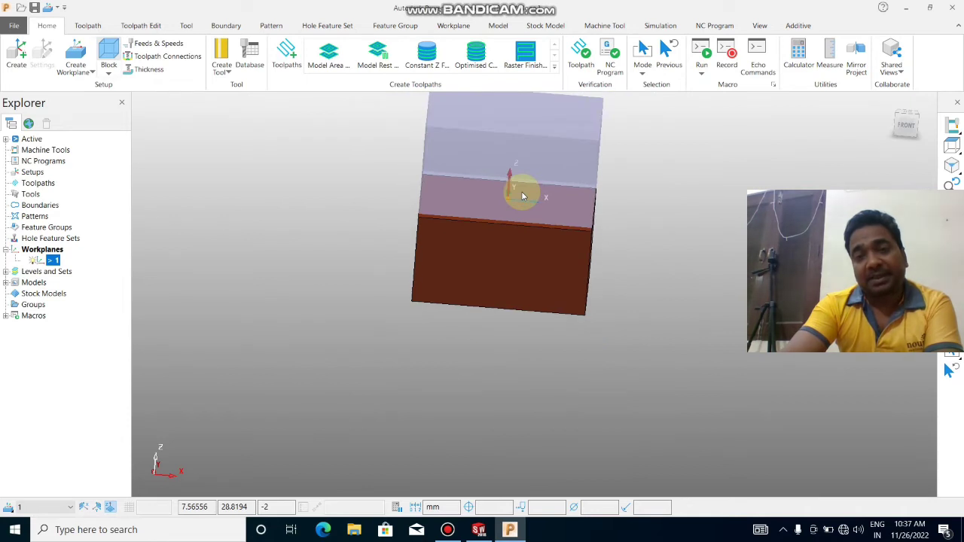
{"action": "scroll", "coordinate": [521, 194], "scroll_direction": "down", "scroll_amount": 2}
{"action": "middle_click_drag", "start_coordinate": [504, 150], "coordinate": [511, 146]}
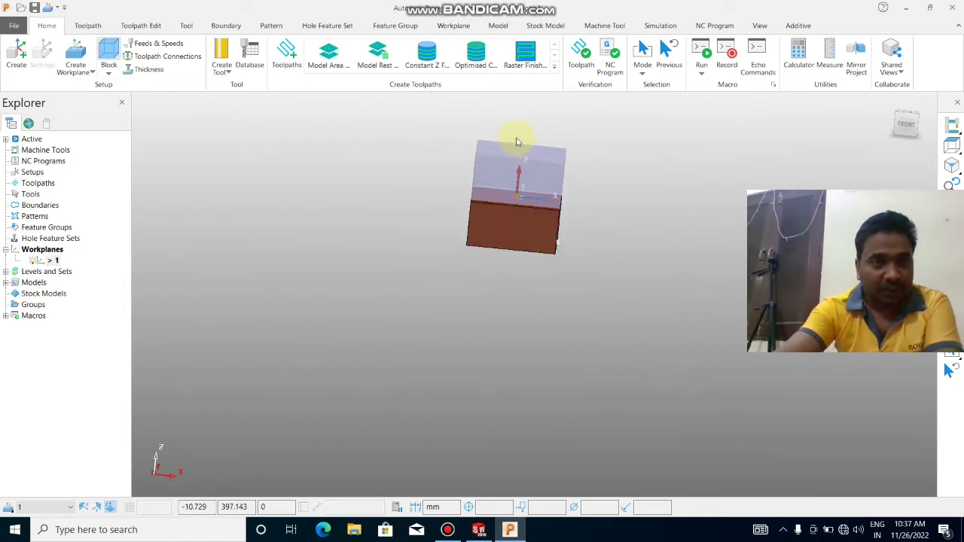
Step: Calculate the stock block from the model and lock its top at Z 2, spanning Z -52 to 2
{"action": "left_click", "coordinate": [108, 53]}
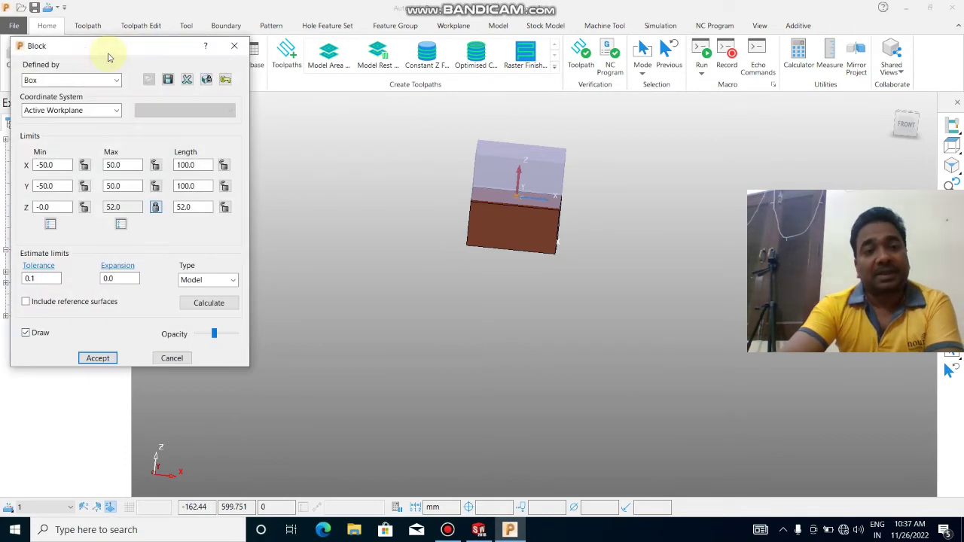
{"action": "left_click", "coordinate": [209, 307]}
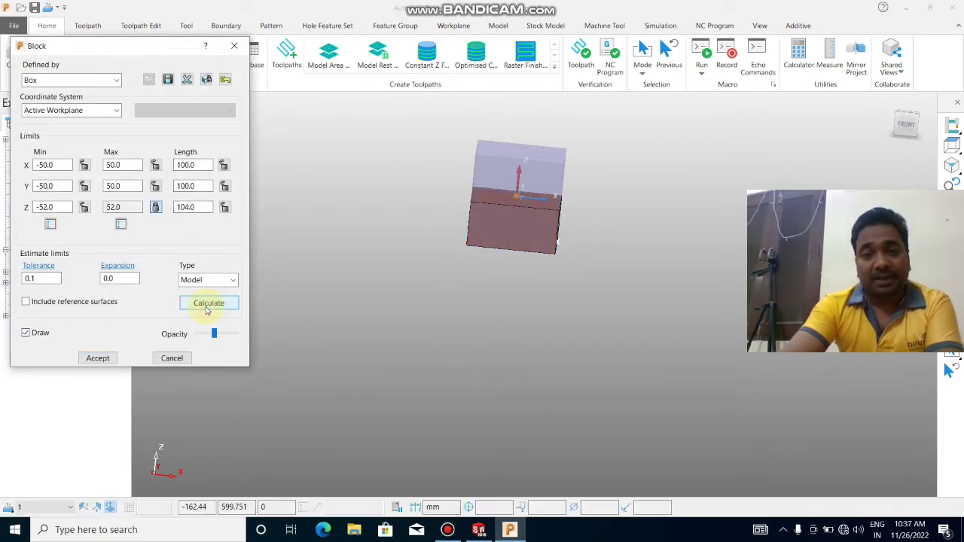
{"action": "left_click", "coordinate": [205, 308]}
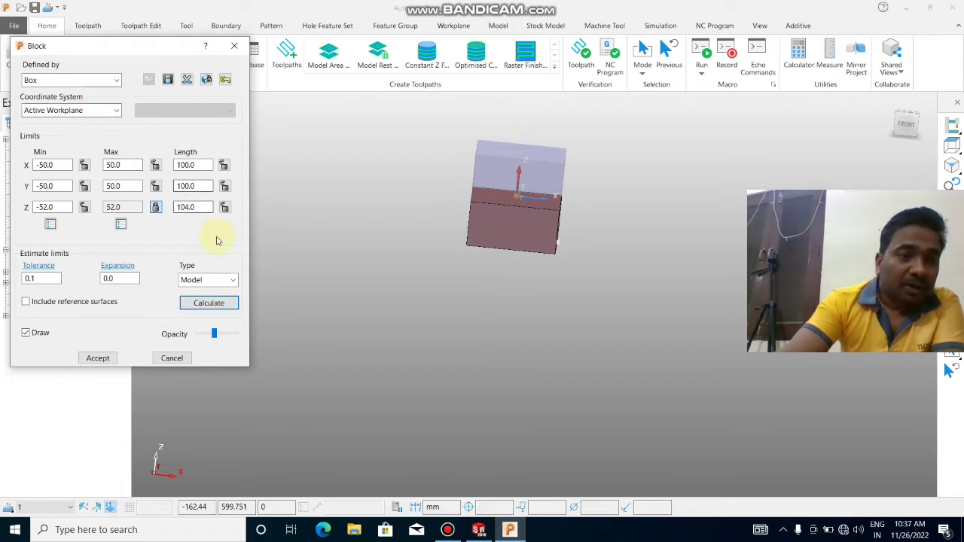
{"action": "left_click", "coordinate": [123, 206]}
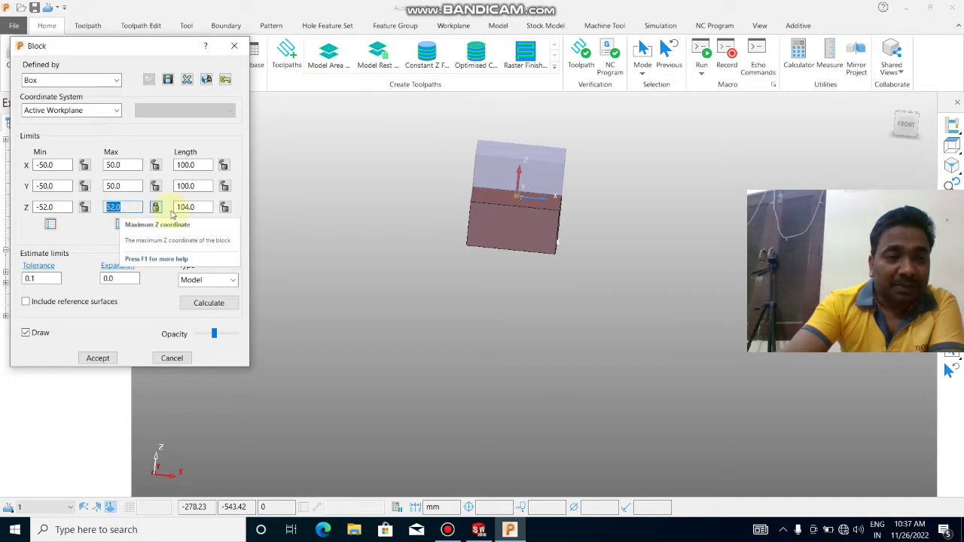
{"action": "left_click", "coordinate": [151, 210]}
{"action": "type", "text": "2"}
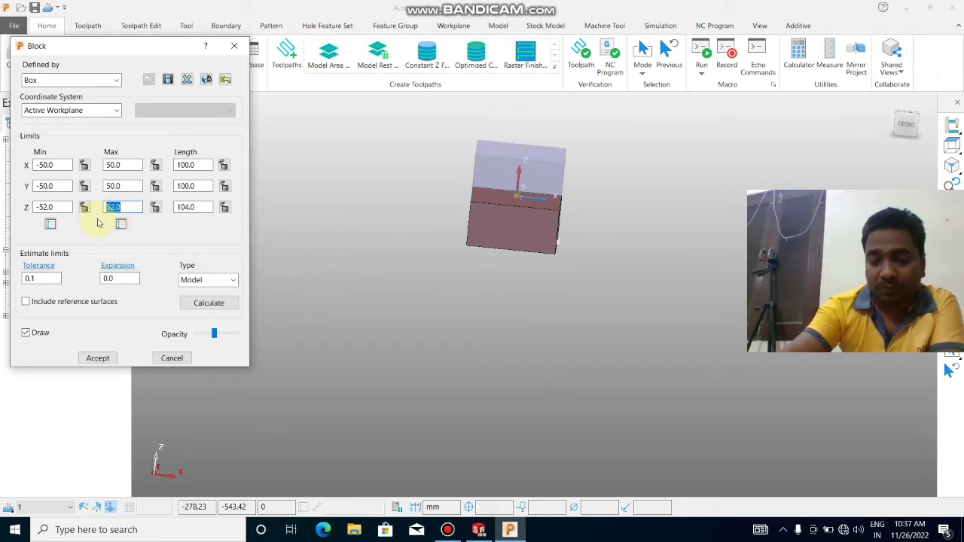
{"action": "left_click", "coordinate": [156, 208]}
{"action": "left_click", "coordinate": [209, 303]}
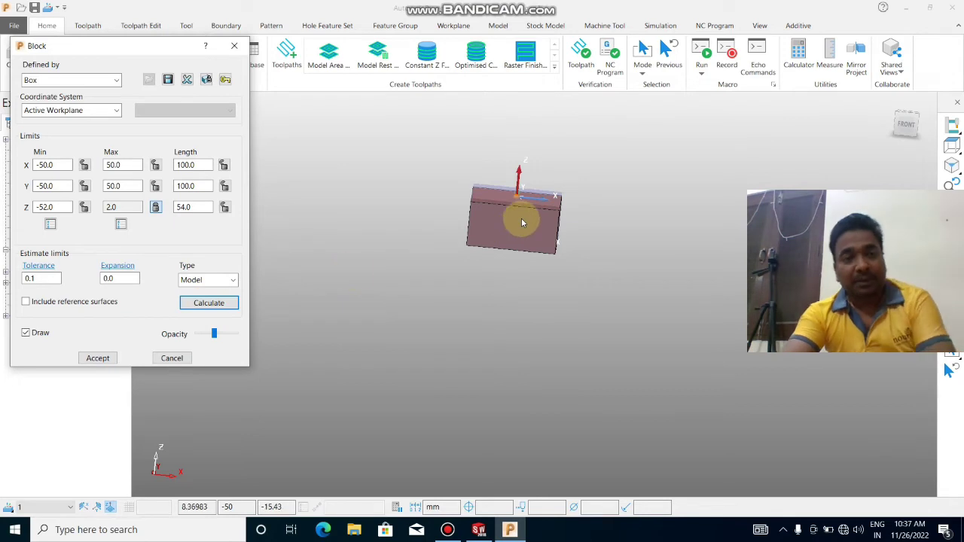
{"action": "left_click", "coordinate": [92, 362]}
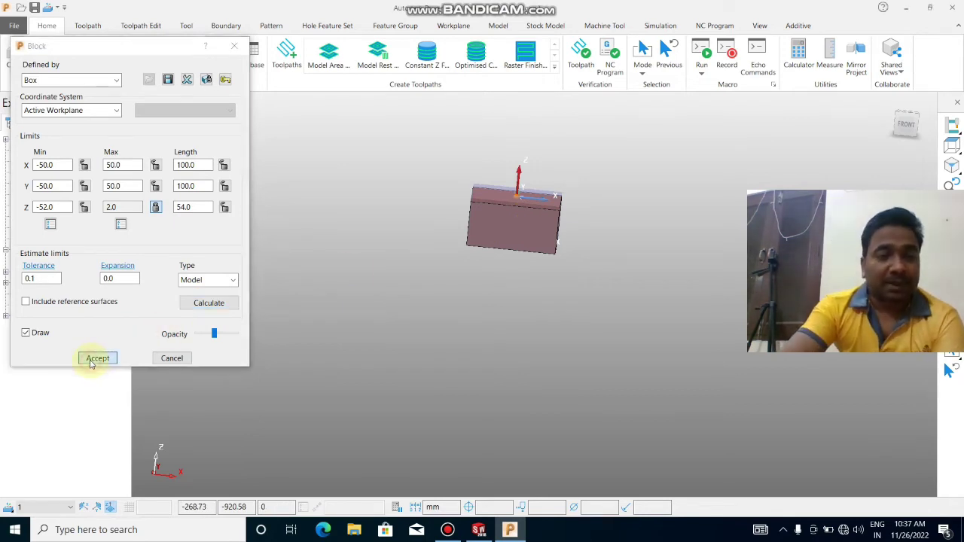
{"action": "mouse_move", "coordinate": [510, 191]}
{"action": "middle_mouse_down"}
{"action": "mouse_move", "coordinate": [478, 370]}
{"action": "mouse_move", "coordinate": [531, 295]}
{"action": "mouse_move", "coordinate": [540, 214]}
{"action": "middle_mouse_up"}
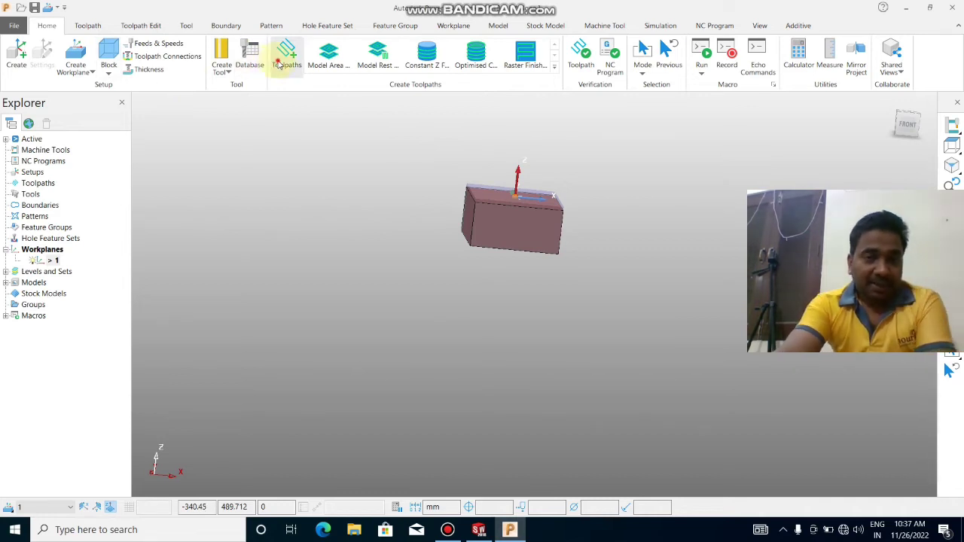
{"action": "left_click", "coordinate": [279, 63]}
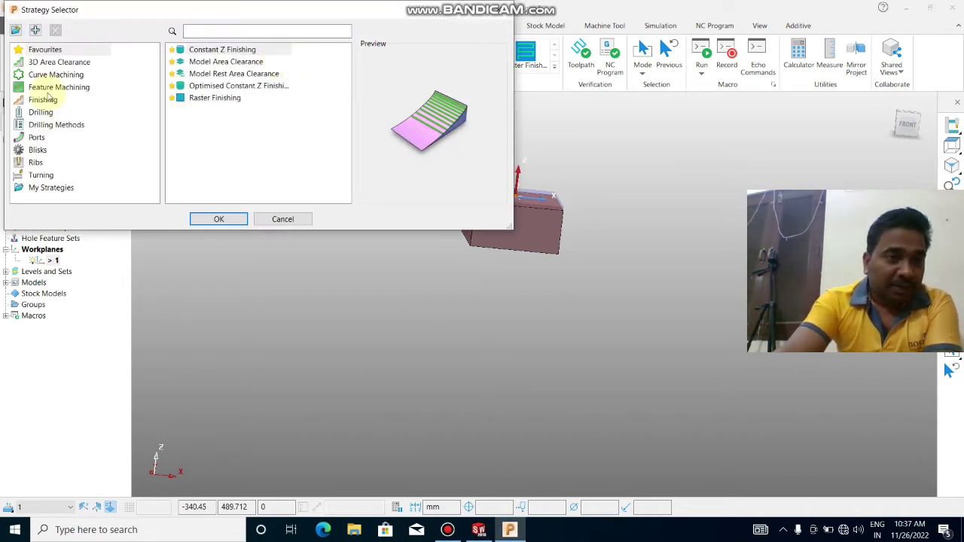
{"action": "left_click", "coordinate": [50, 76]}
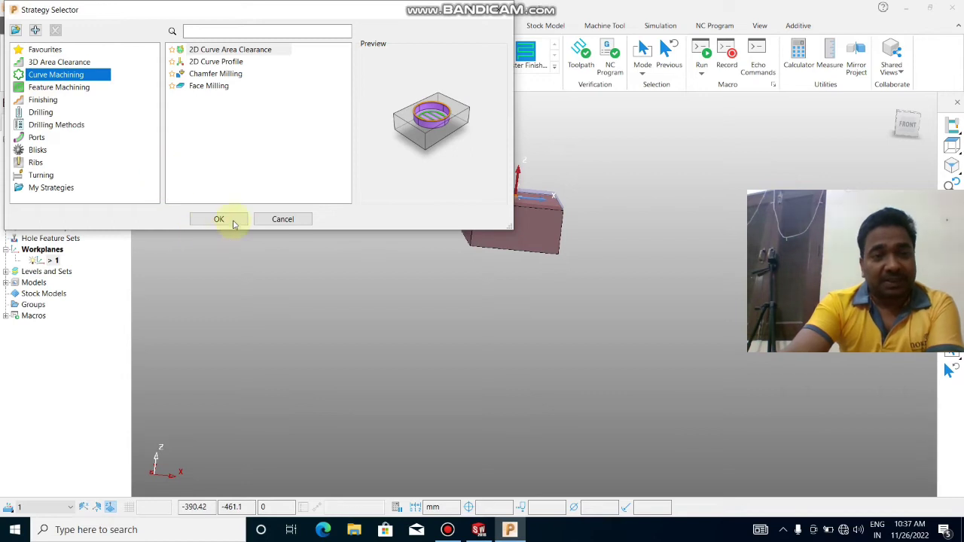
{"action": "left_click", "coordinate": [196, 87]}
{"action": "left_click", "coordinate": [225, 221]}
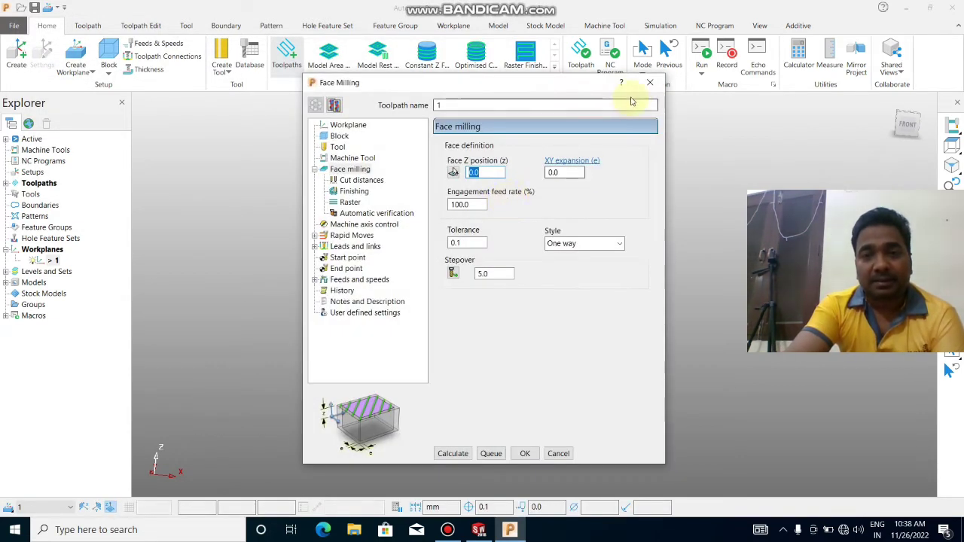
{"action": "left_click", "coordinate": [649, 83]}
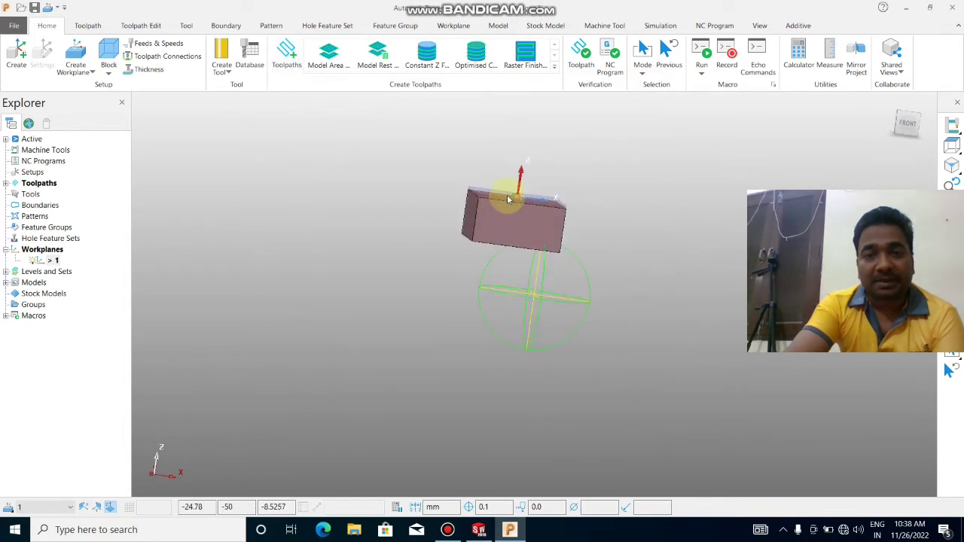
{"action": "scroll", "coordinate": [509, 198], "scroll_direction": "up", "scroll_amount": 1}
{"action": "scroll", "coordinate": [507, 198], "scroll_direction": "up", "scroll_amount": 2}
{"action": "scroll", "coordinate": [507, 198], "scroll_direction": "up", "scroll_amount": 2}
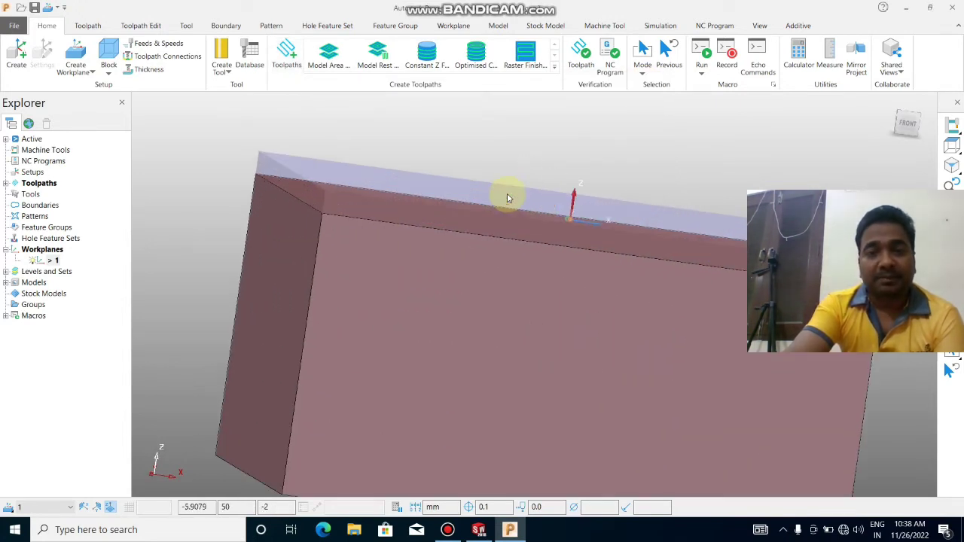
{"action": "scroll", "coordinate": [506, 198], "scroll_direction": "up", "scroll_amount": 1}
{"action": "scroll", "coordinate": [503, 198], "scroll_direction": "down", "scroll_amount": 3}
{"action": "key", "text": "ctrl+2"}
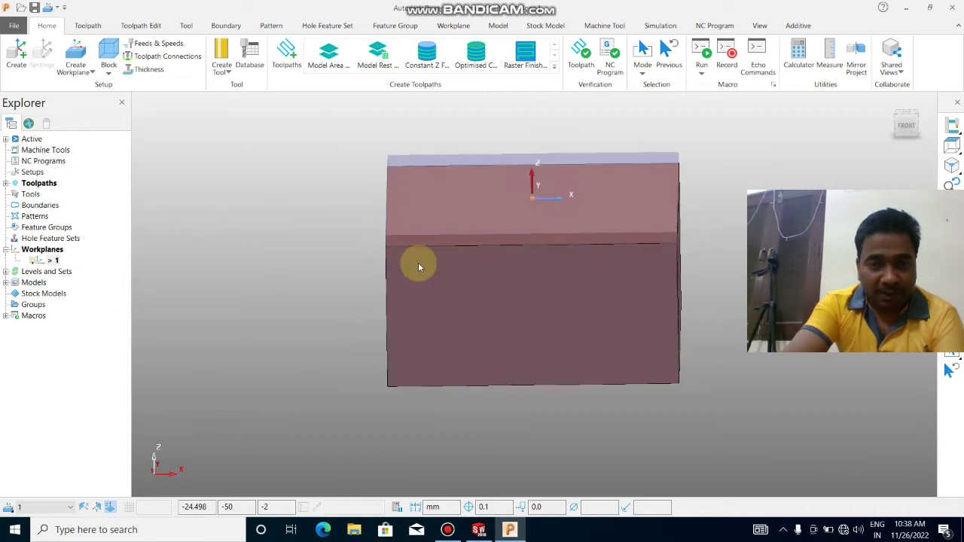
{"action": "middle_click_drag", "start_coordinate": [436, 222], "coordinate": [430, 216]}
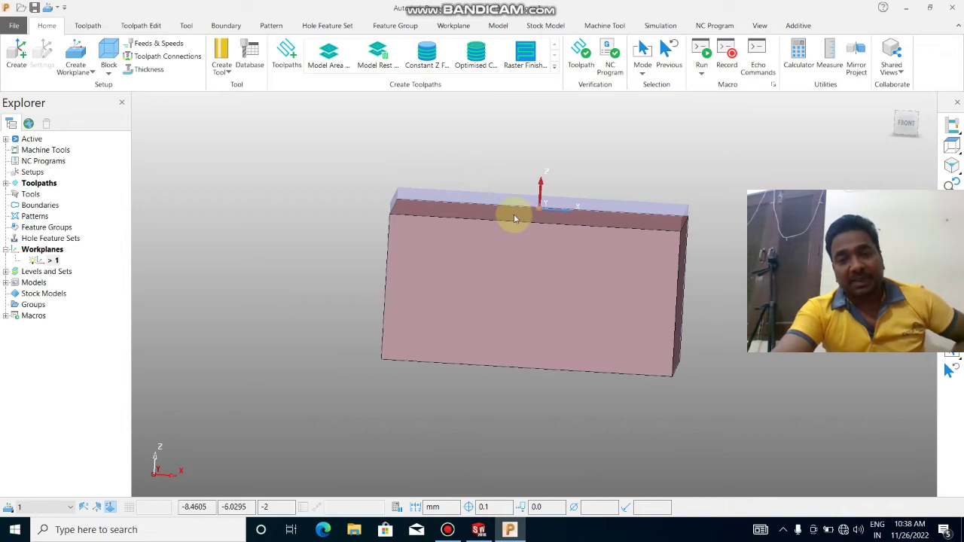
{"action": "middle_click_drag", "start_coordinate": [514, 218], "coordinate": [548, 241]}
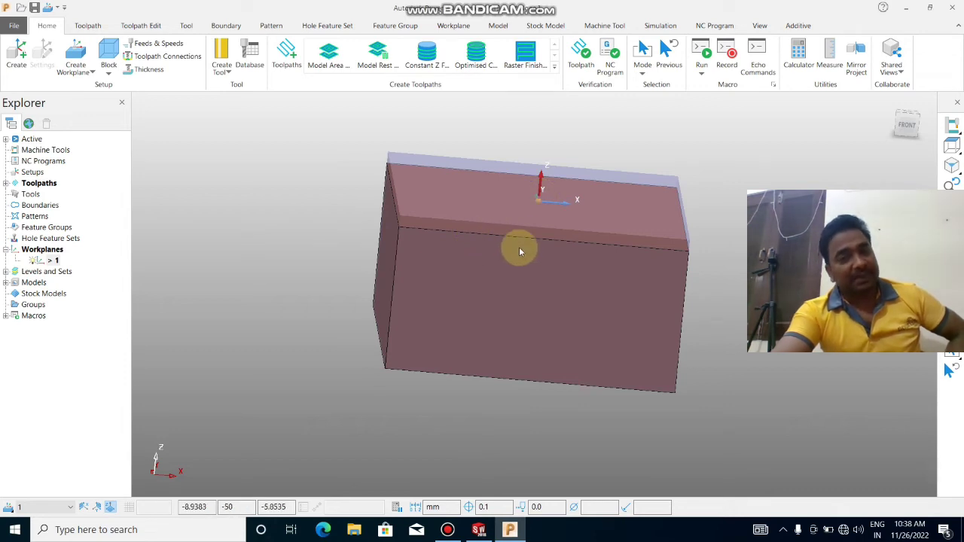
{"action": "mouse_move", "coordinate": [519, 249]}
{"action": "middle_mouse_down"}
{"action": "mouse_move", "coordinate": [502, 209]}
{"action": "mouse_move", "coordinate": [485, 234]}
{"action": "mouse_move", "coordinate": [522, 251]}
{"action": "mouse_move", "coordinate": [517, 209]}
{"action": "mouse_move", "coordinate": [532, 243]}
{"action": "mouse_move", "coordinate": [505, 222]}
{"action": "mouse_move", "coordinate": [494, 262]}
{"action": "middle_mouse_up"}
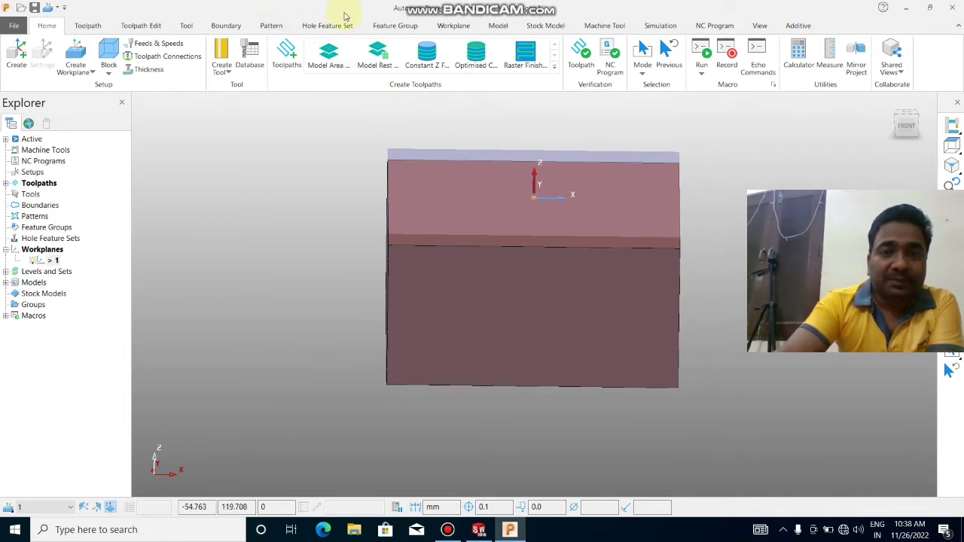
Step: Pick the Face Milling strategy from the toolpath strategies list for new toolpath 2
{"action": "left_click", "coordinate": [287, 67]}
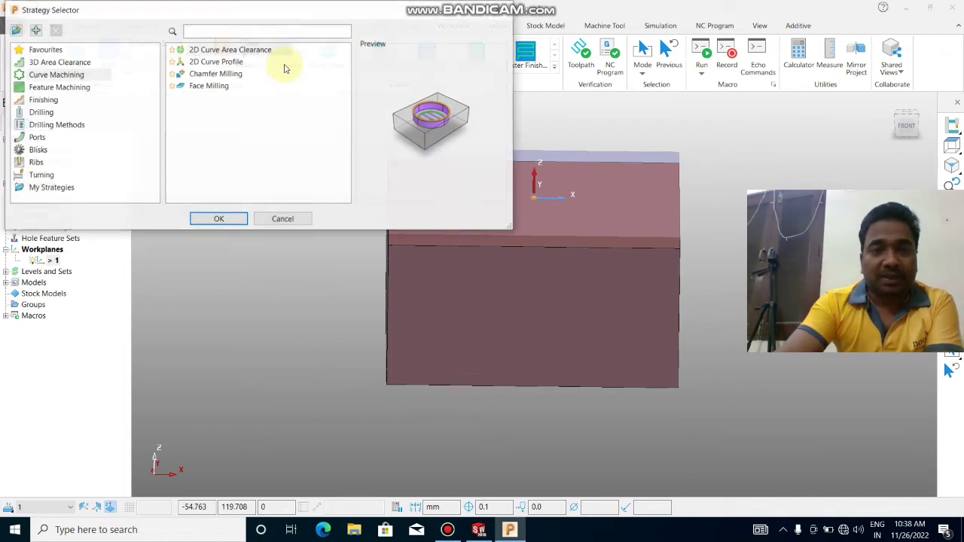
{"action": "scroll", "coordinate": [268, 270], "scroll_direction": "up", "scroll_amount": 1}
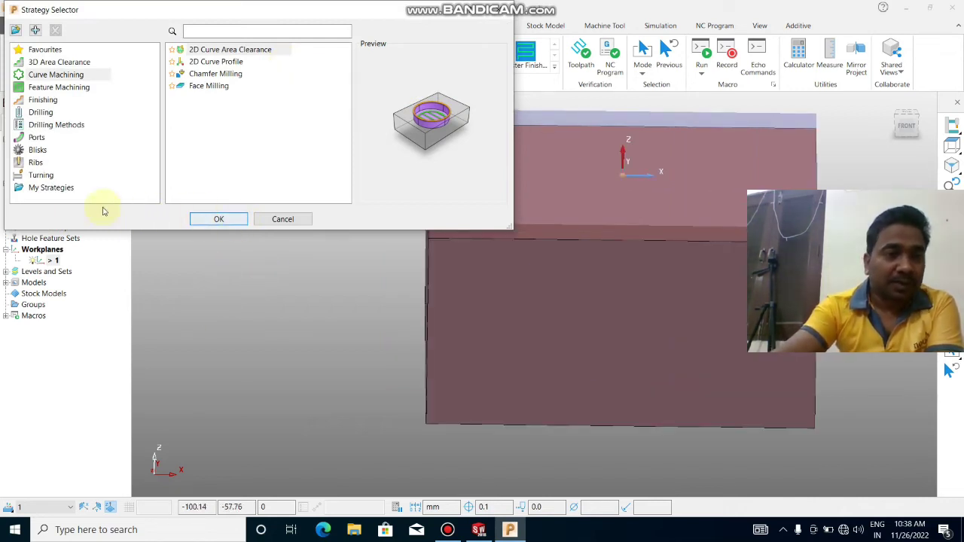
{"action": "left_click", "coordinate": [197, 87]}
{"action": "left_click", "coordinate": [235, 220]}
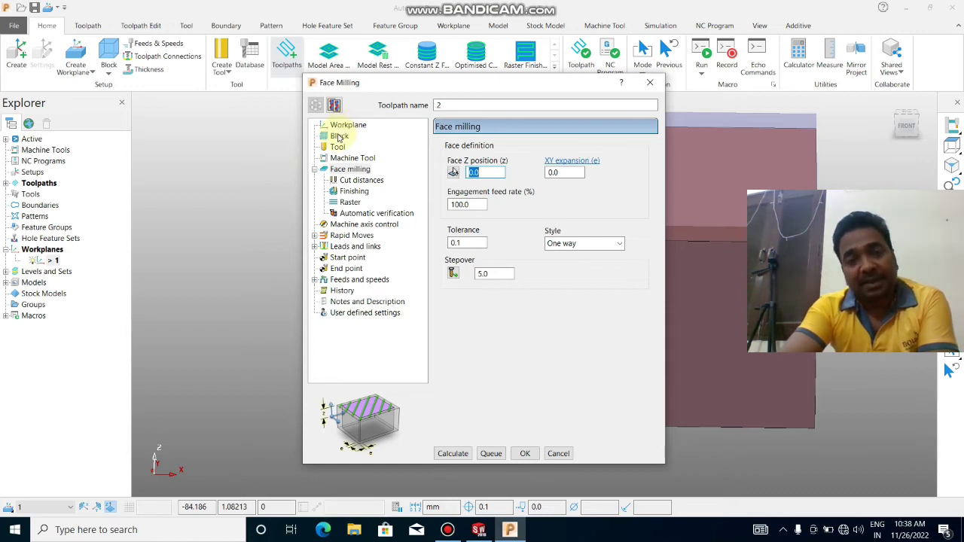
Step: Set the toolpath's cutter to an end mill of 20 mm diameter
{"action": "left_click", "coordinate": [336, 148]}
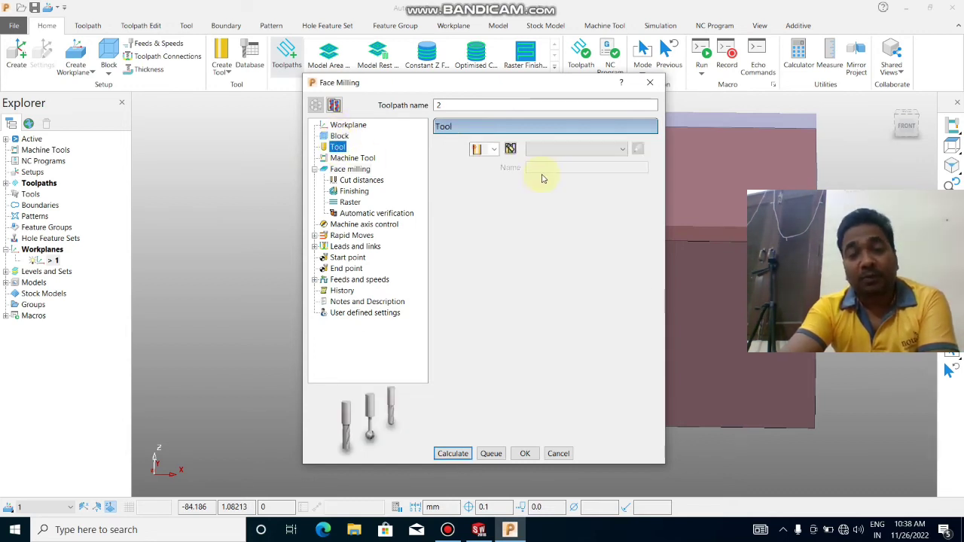
{"action": "left_click", "coordinate": [493, 150]}
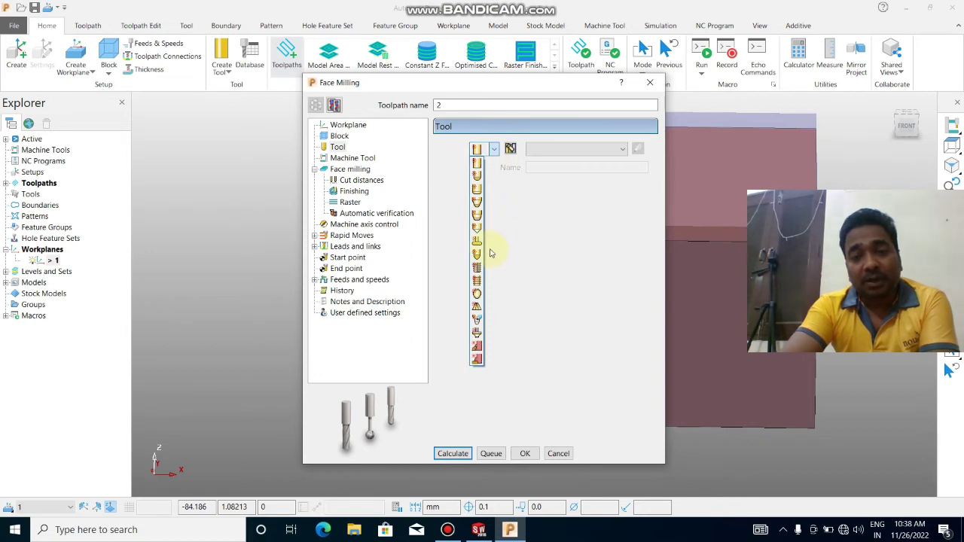
{"action": "left_click", "coordinate": [478, 166]}
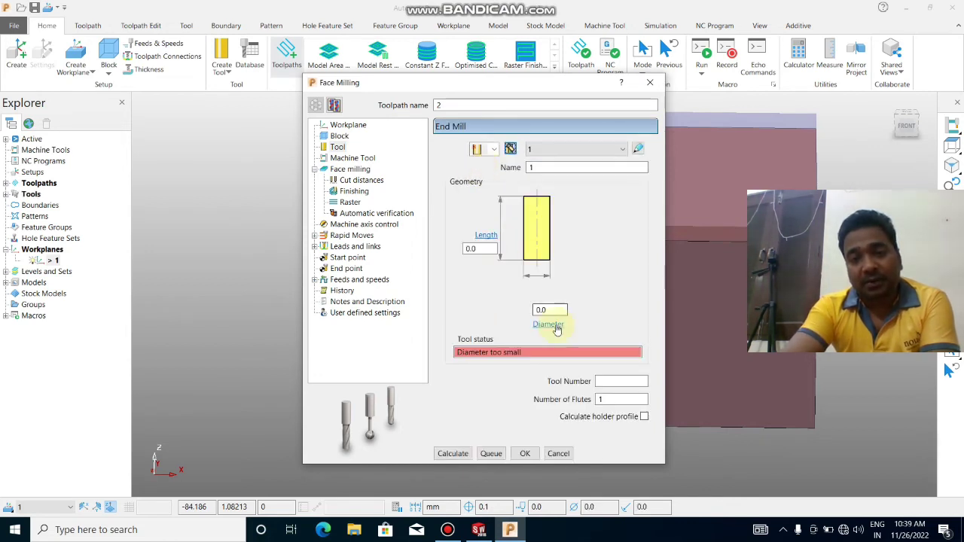
{"action": "double_click", "coordinate": [557, 311]}
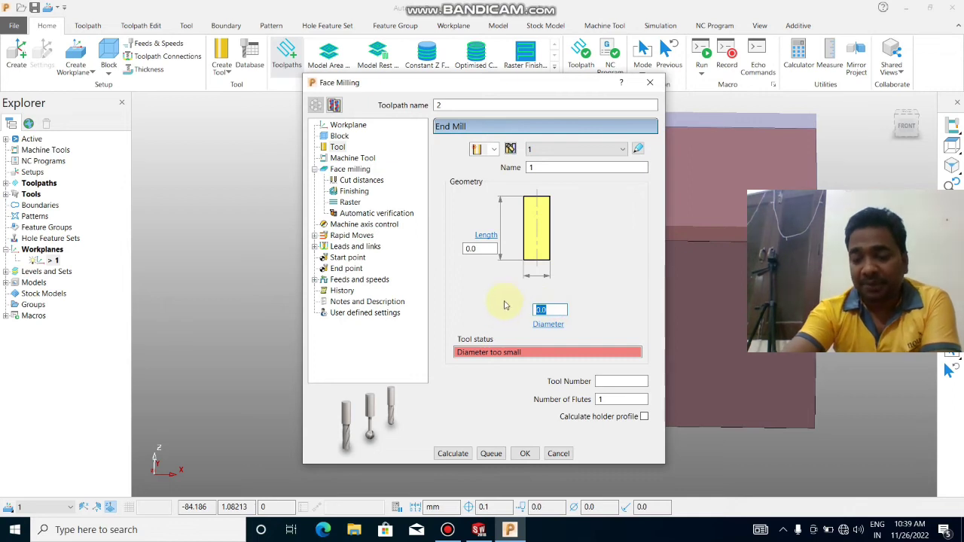
{"action": "type", "text": "20"}
{"action": "key", "text": "Return"}
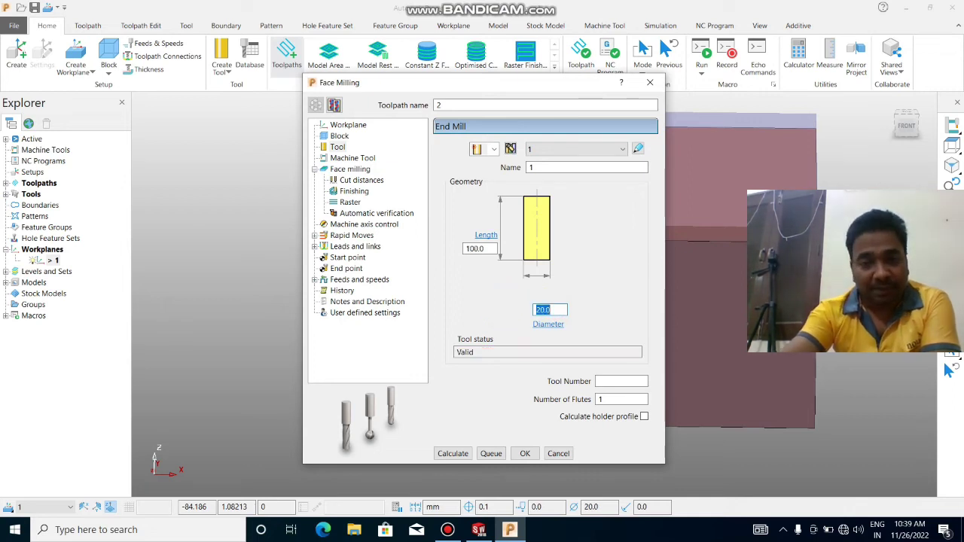
Step: Set the cut distances to stock depth 2.0 and stepdown 1.0
{"action": "left_click", "coordinate": [355, 181]}
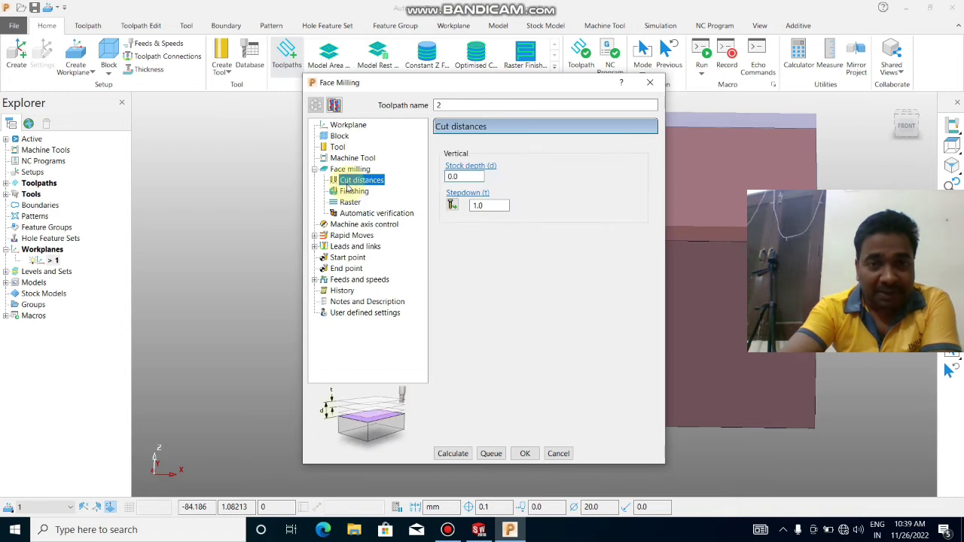
{"action": "double_click", "coordinate": [466, 175]}
{"action": "type", "text": "2"}
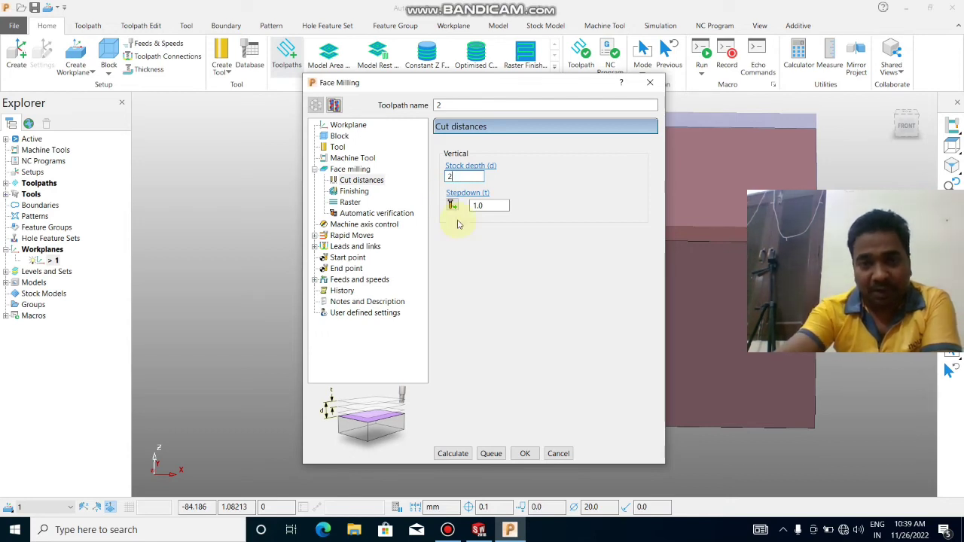
{"action": "key", "text": "Tab"}
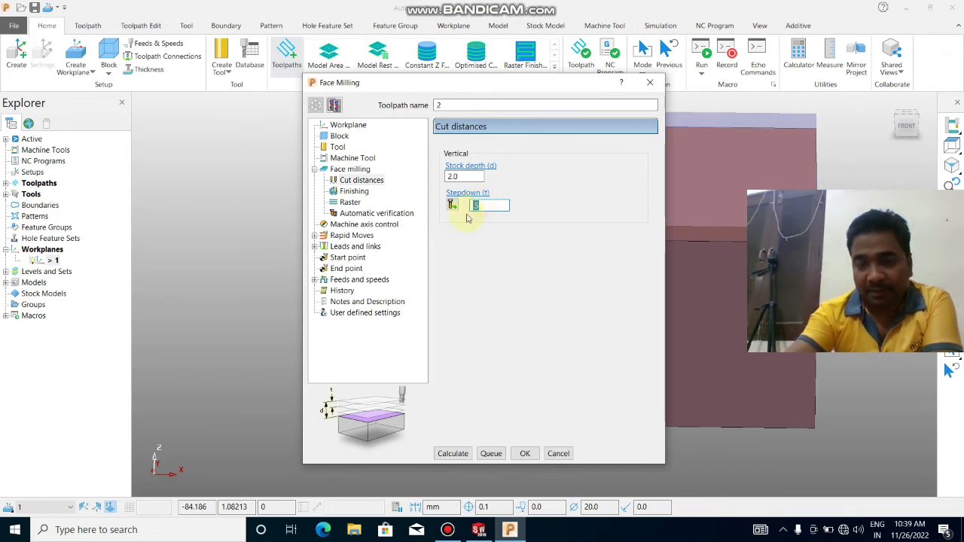
{"action": "type", "text": "1"}
{"action": "key", "text": "Return"}
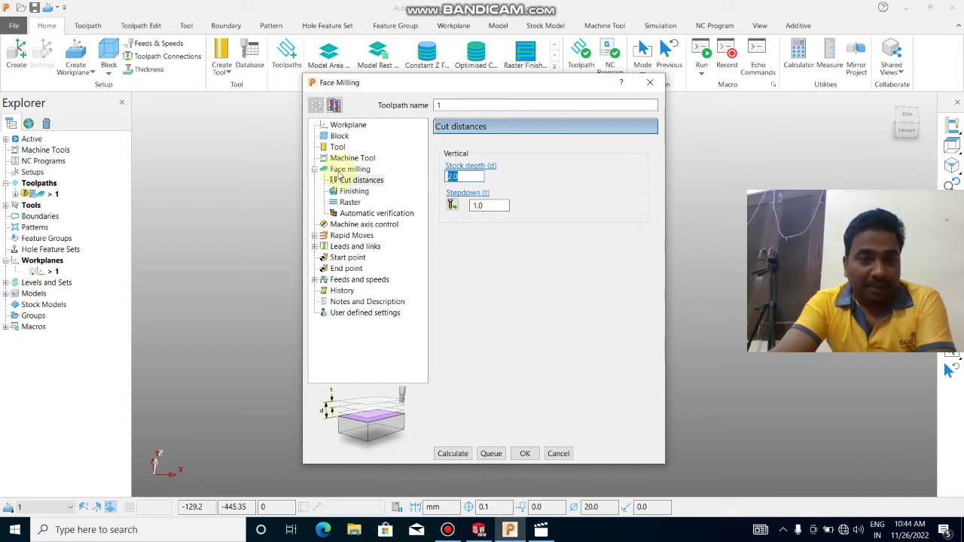
Step: Switch the cutting style to Two way and calculate the face milling toolpath
{"action": "left_click", "coordinate": [335, 170]}
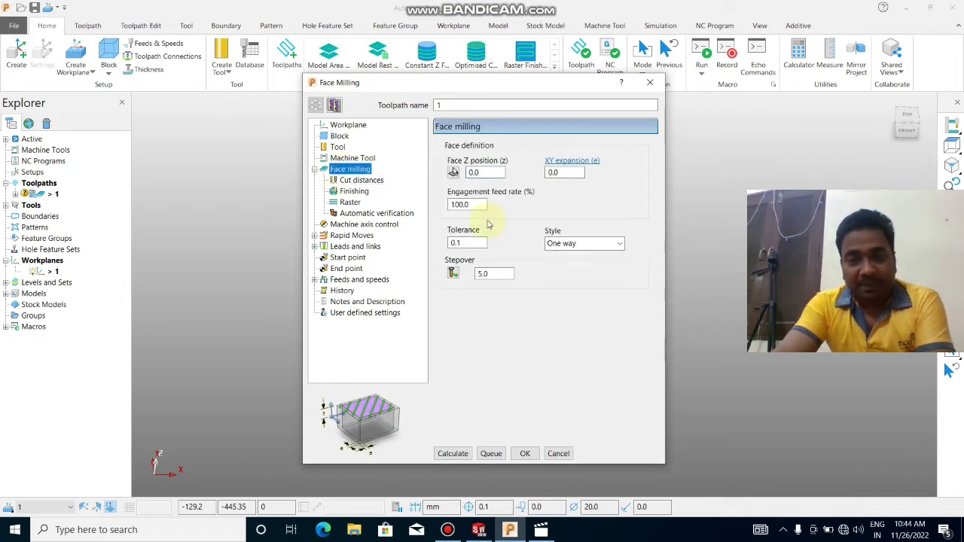
{"action": "left_click", "coordinate": [586, 251]}
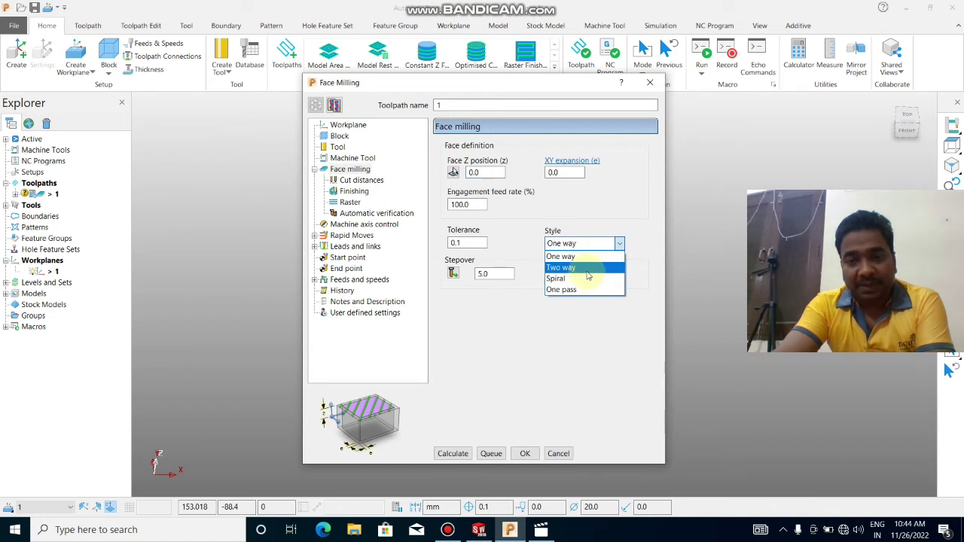
{"action": "left_click", "coordinate": [587, 266]}
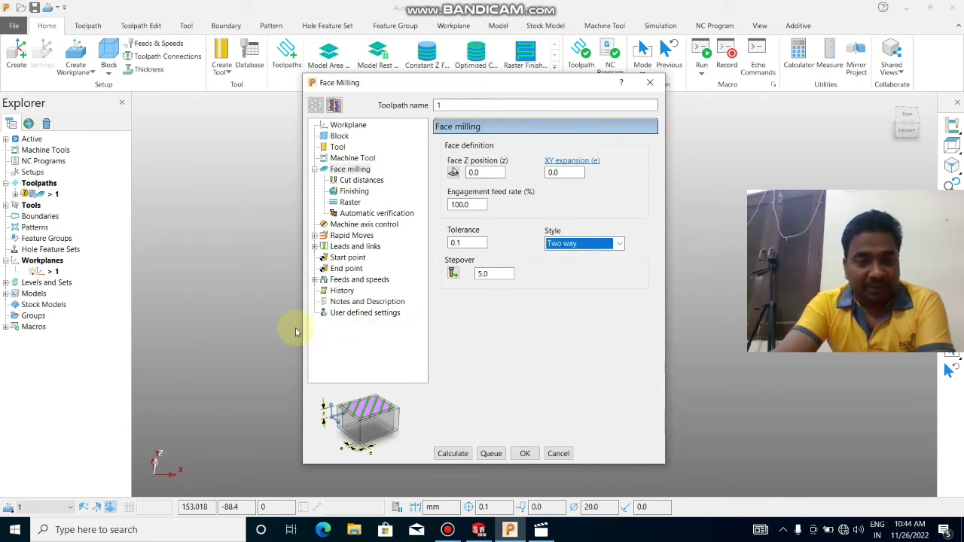
{"action": "left_click", "coordinate": [454, 455]}
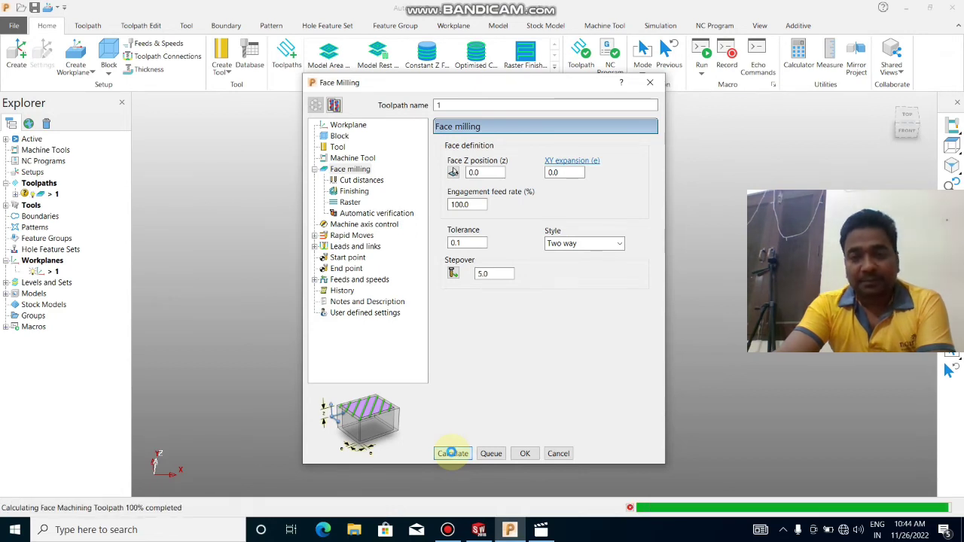
Step: Close the face milling settings and orbit to view the block from the front
{"action": "left_click", "coordinate": [558, 454]}
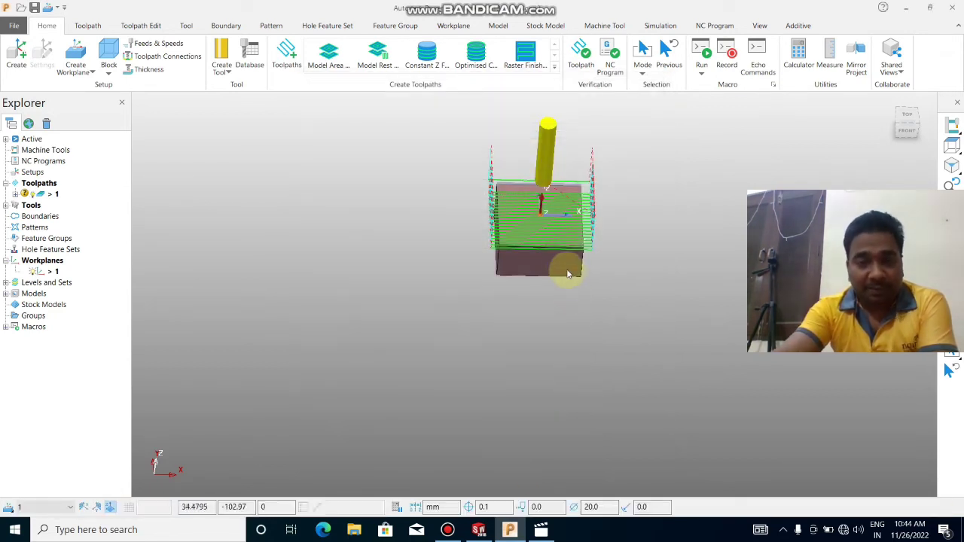
{"action": "scroll", "coordinate": [565, 267], "scroll_direction": "down", "scroll_amount": 2}
{"action": "middle_click_drag", "start_coordinate": [545, 262], "coordinate": [549, 229]}
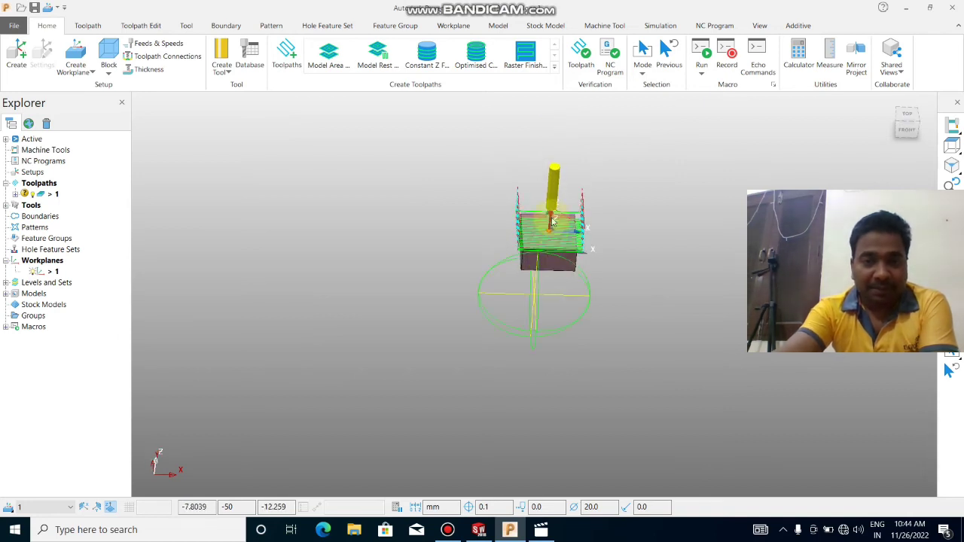
{"action": "scroll", "coordinate": [549, 230], "scroll_direction": "up", "scroll_amount": 2}
{"action": "scroll", "coordinate": [550, 230], "scroll_direction": "up", "scroll_amount": 1}
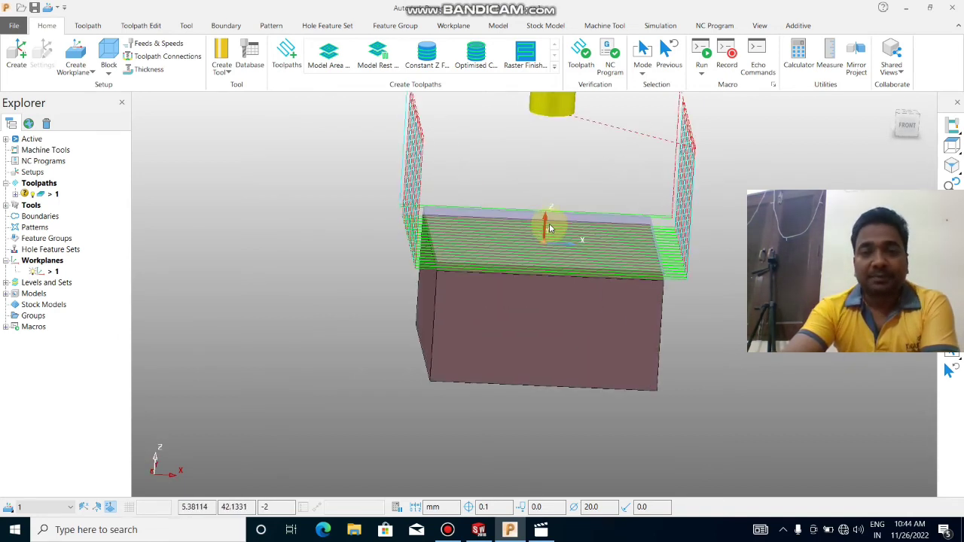
{"action": "scroll", "coordinate": [551, 226], "scroll_direction": "down", "scroll_amount": 2}
{"action": "scroll", "coordinate": [550, 226], "scroll_direction": "down", "scroll_amount": 1}
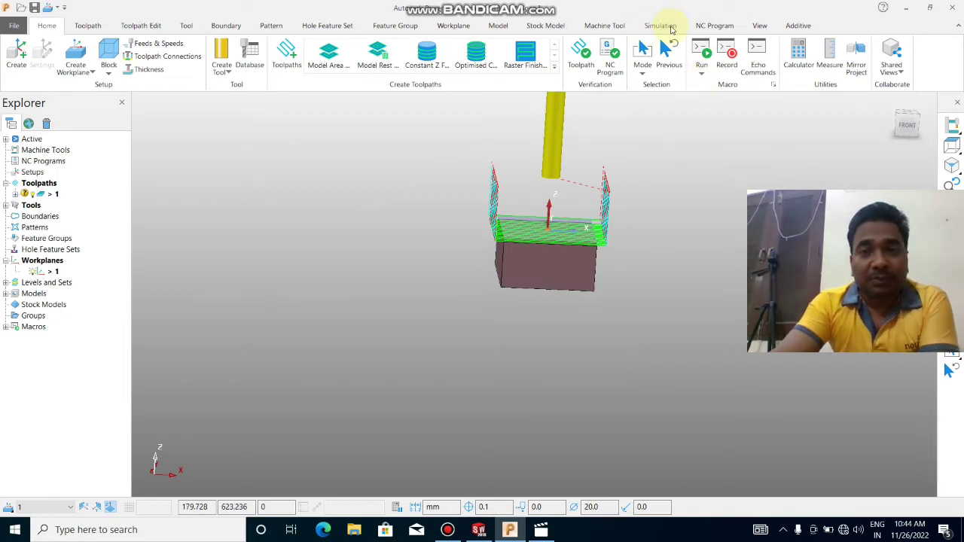
Step: Simulate toolpath 1 with Play to End, stopping it about halfway through
{"action": "left_click", "coordinate": [660, 25]}
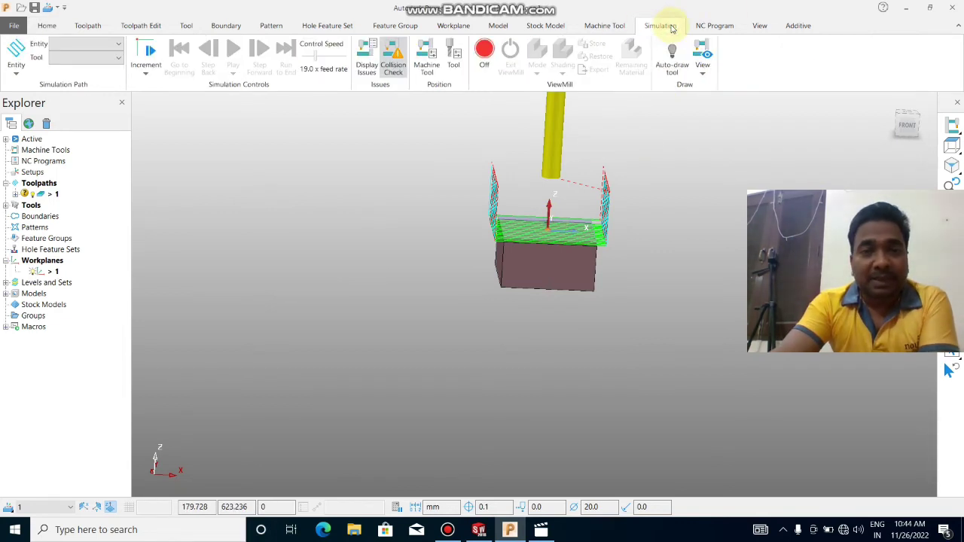
{"action": "left_click", "coordinate": [82, 43]}
{"action": "left_click", "coordinate": [74, 72]}
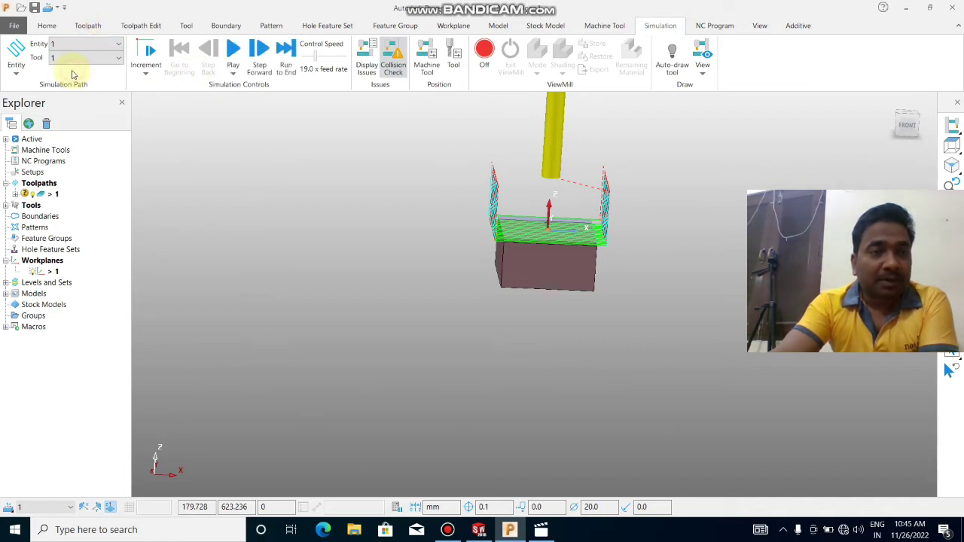
{"action": "left_click", "coordinate": [233, 70]}
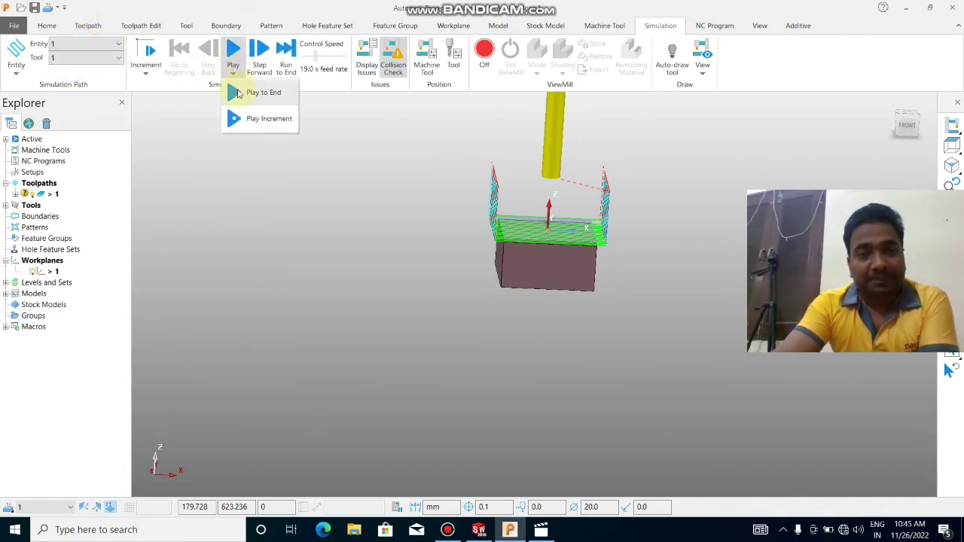
{"action": "left_click", "coordinate": [237, 93]}
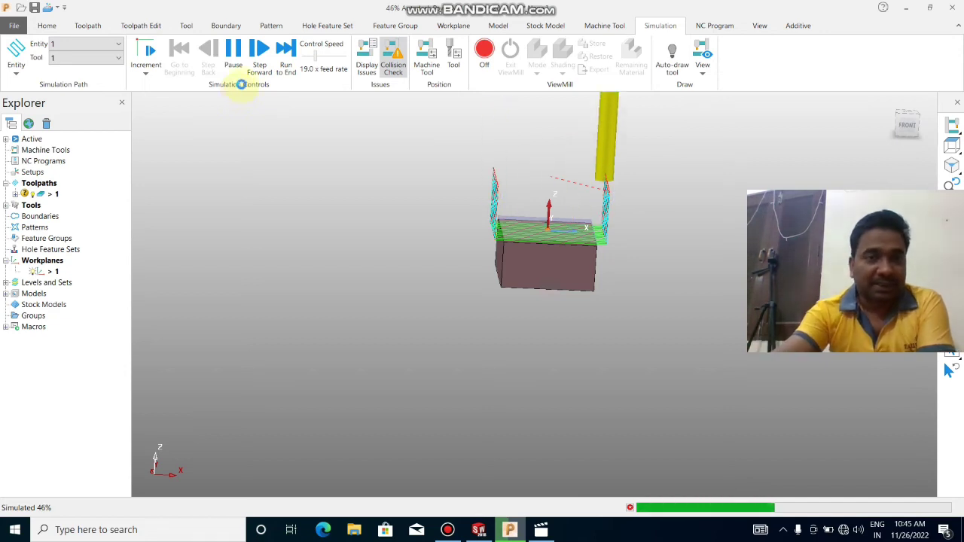
{"action": "left_click", "coordinate": [233, 56]}
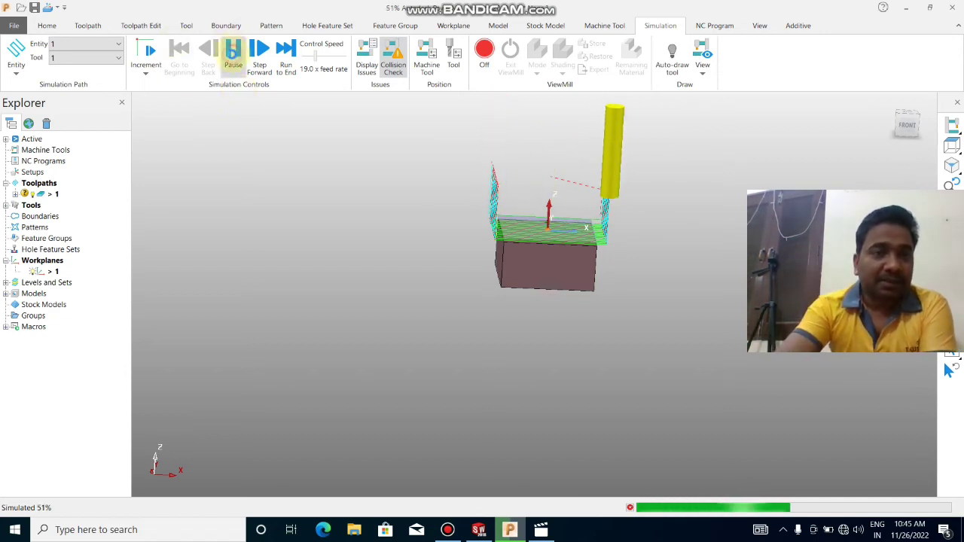
Step: Reopen toolpath 1, recalculate rapid height 12.0 and plunge height 7.0, then recalculate and close
{"action": "right_click", "coordinate": [51, 195]}
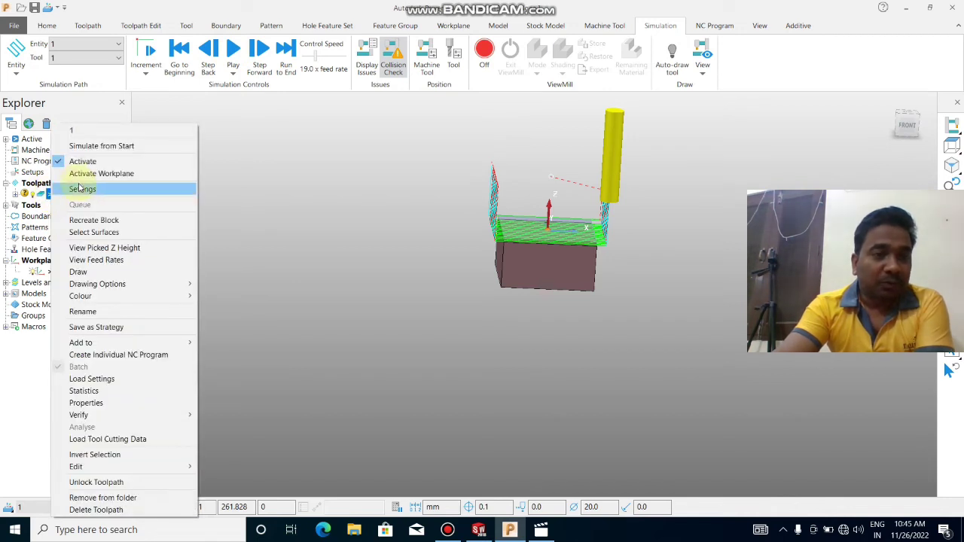
{"action": "left_click", "coordinate": [83, 190]}
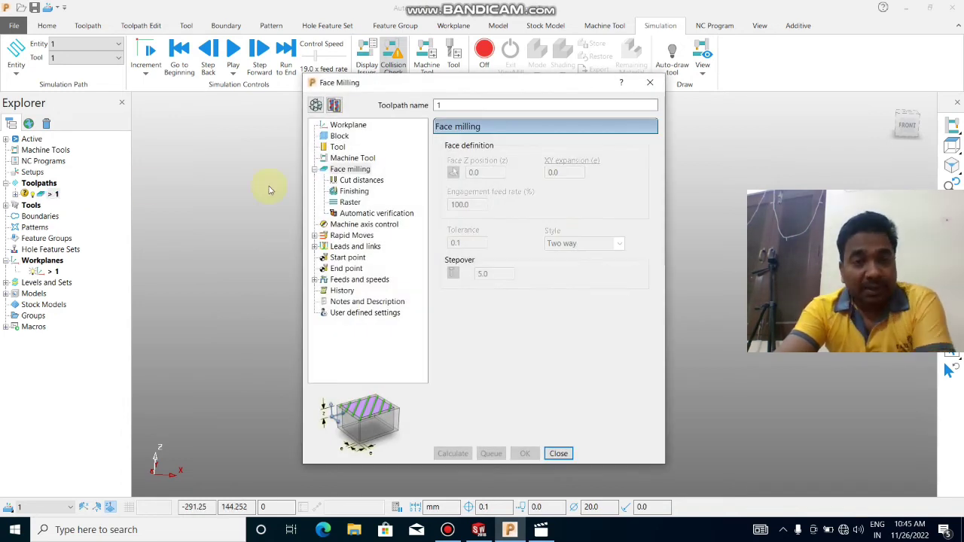
{"action": "left_click", "coordinate": [316, 106]}
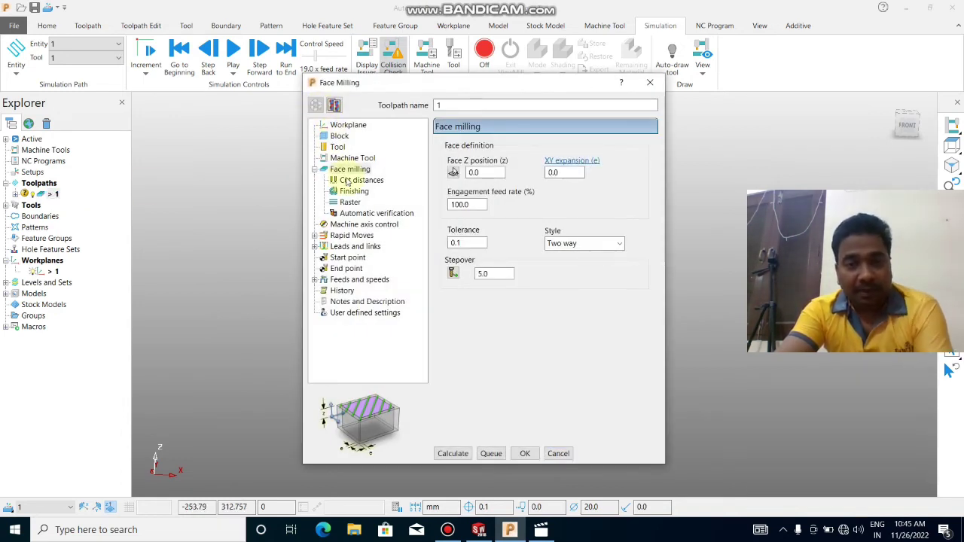
{"action": "left_click", "coordinate": [349, 238]}
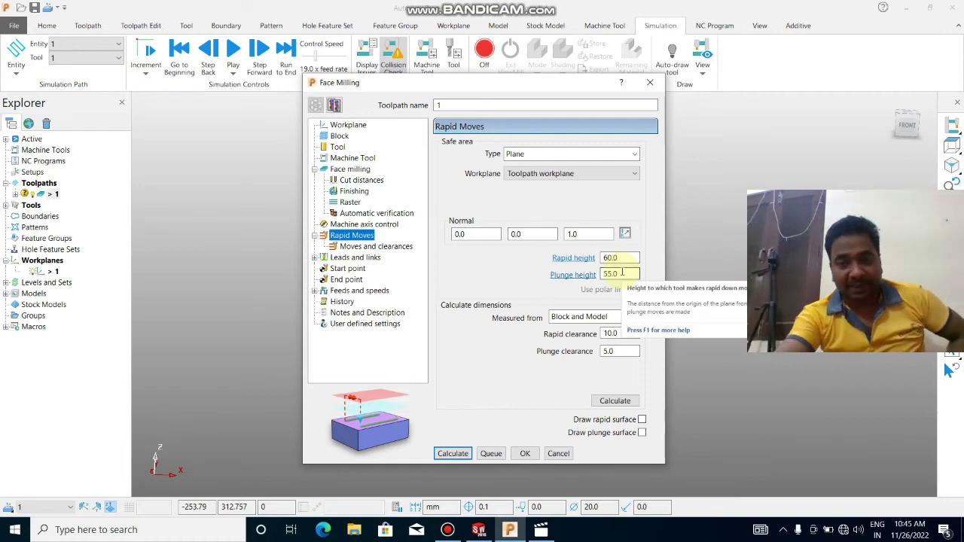
{"action": "mouse_move", "coordinate": [622, 291]}
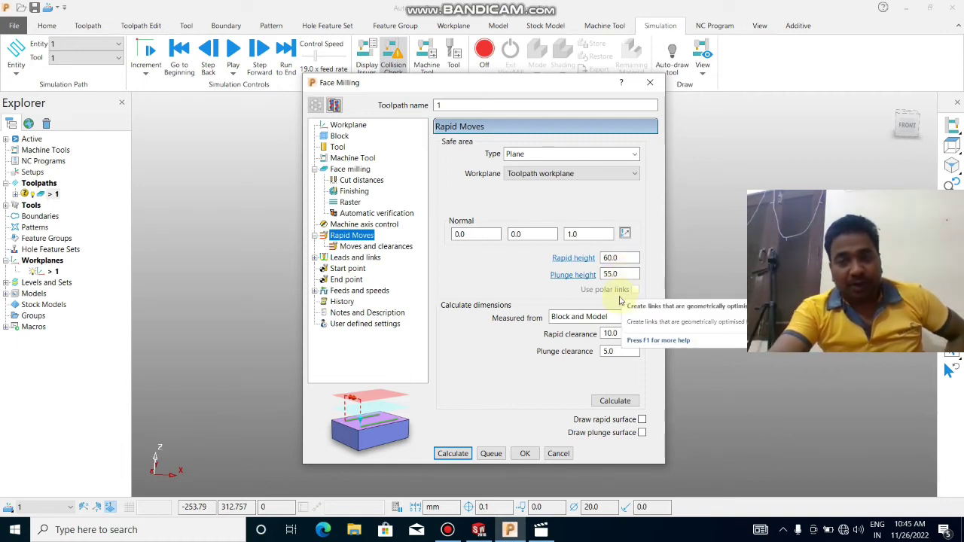
{"action": "left_click", "coordinate": [615, 403]}
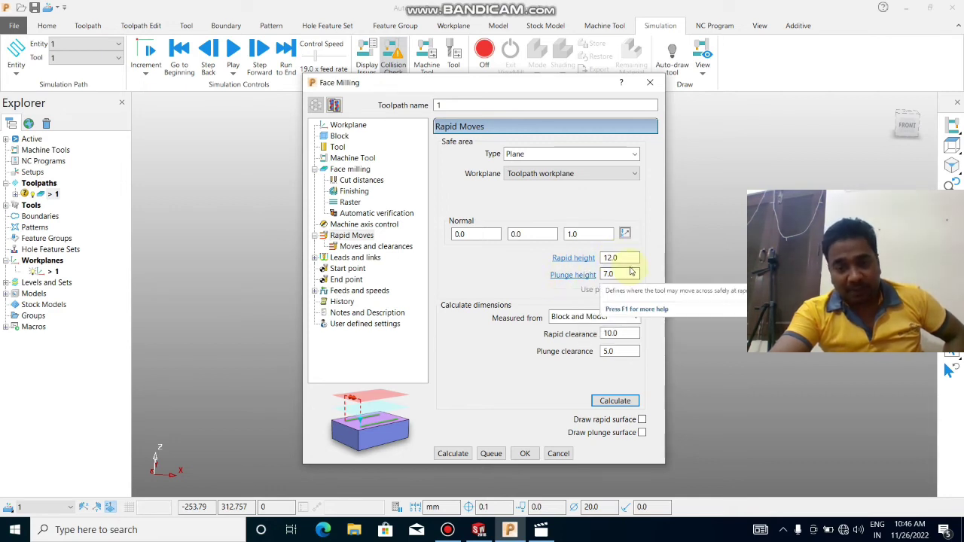
{"action": "left_click", "coordinate": [450, 455]}
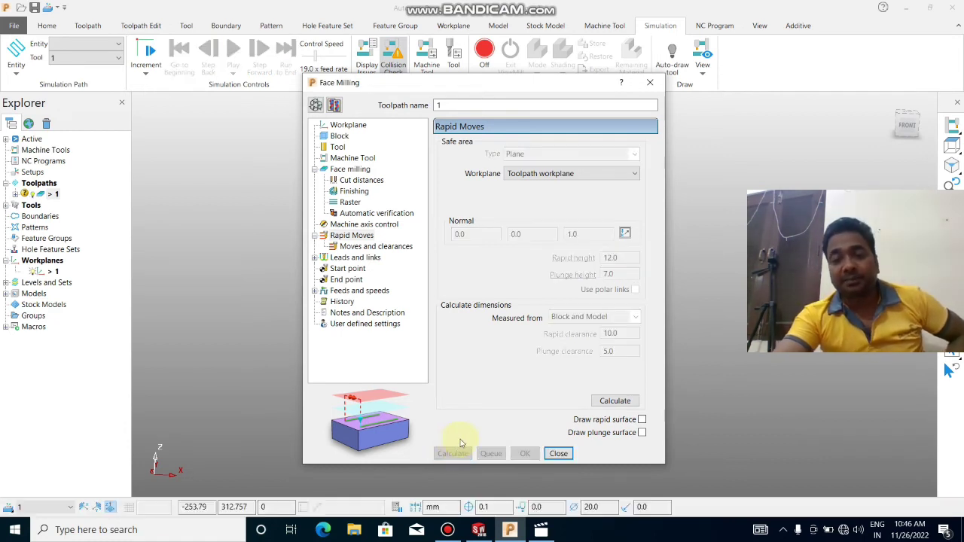
{"action": "left_click", "coordinate": [558, 454]}
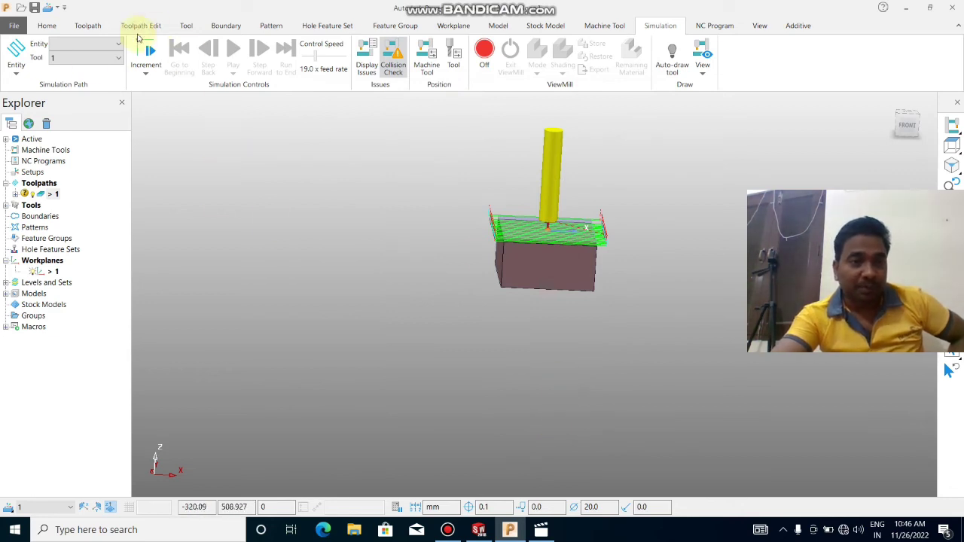
Step: Select toolpath 1 for simulation and play it through to the end
{"action": "left_click", "coordinate": [83, 44]}
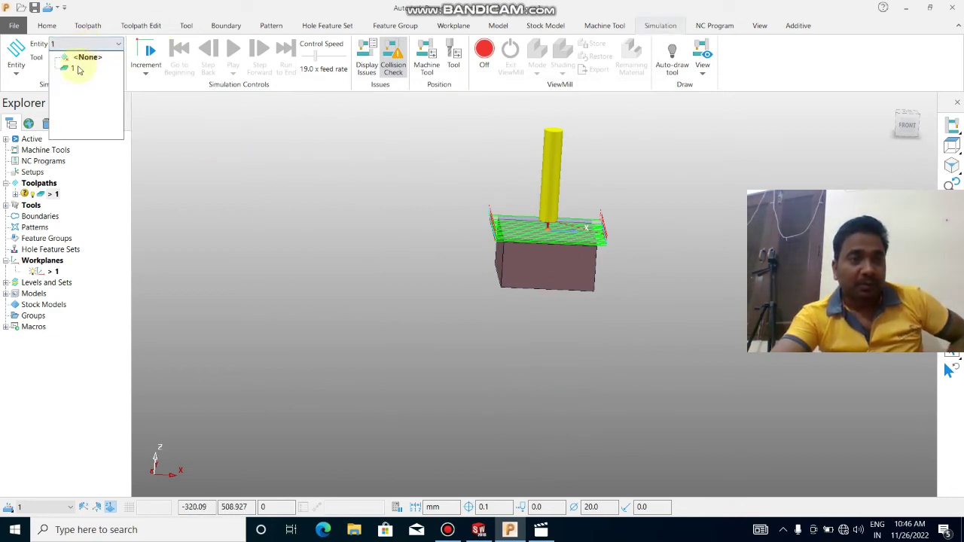
{"action": "left_click", "coordinate": [80, 69]}
{"action": "left_click", "coordinate": [232, 70]}
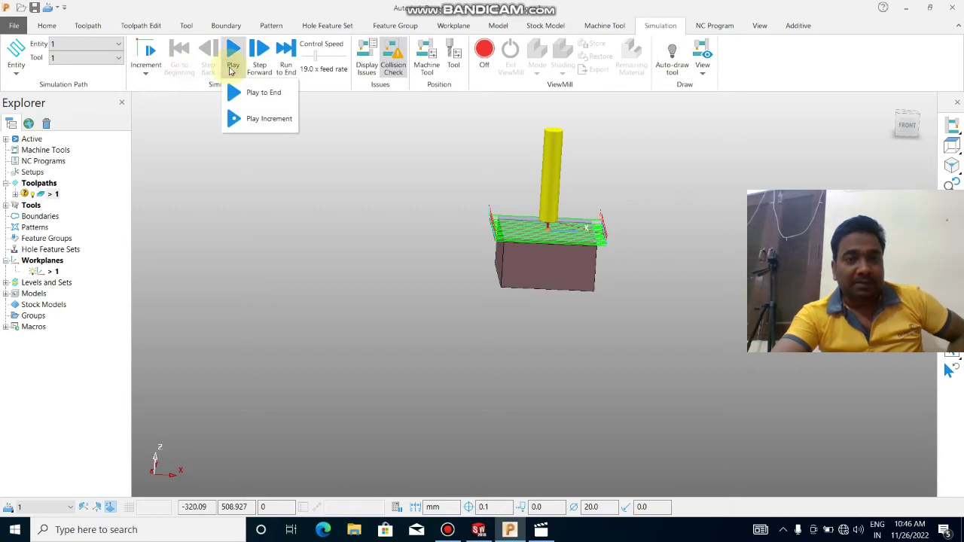
{"action": "left_click", "coordinate": [241, 92]}
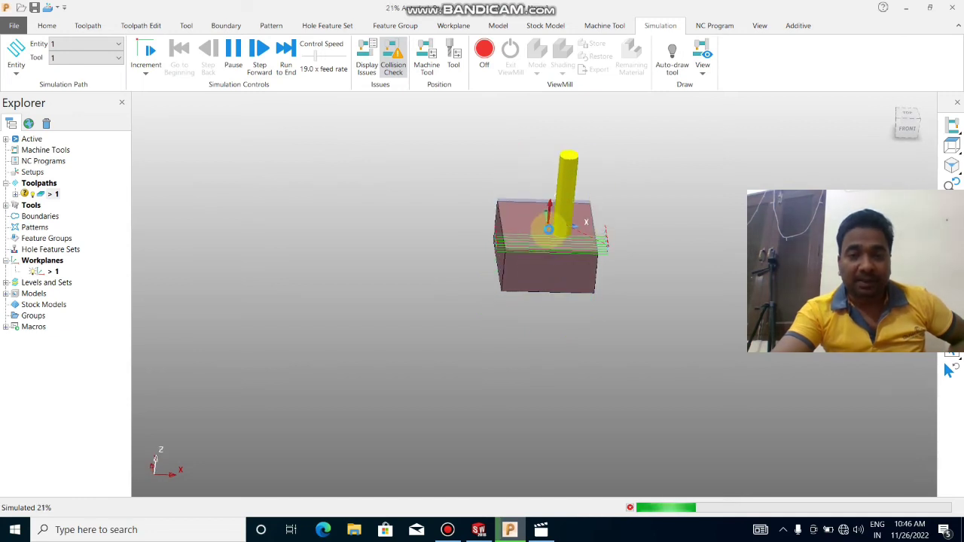
{"action": "scroll", "coordinate": [549, 217], "scroll_direction": "up", "scroll_amount": 3}
{"action": "scroll", "coordinate": [549, 219], "scroll_direction": "up", "scroll_amount": 3}
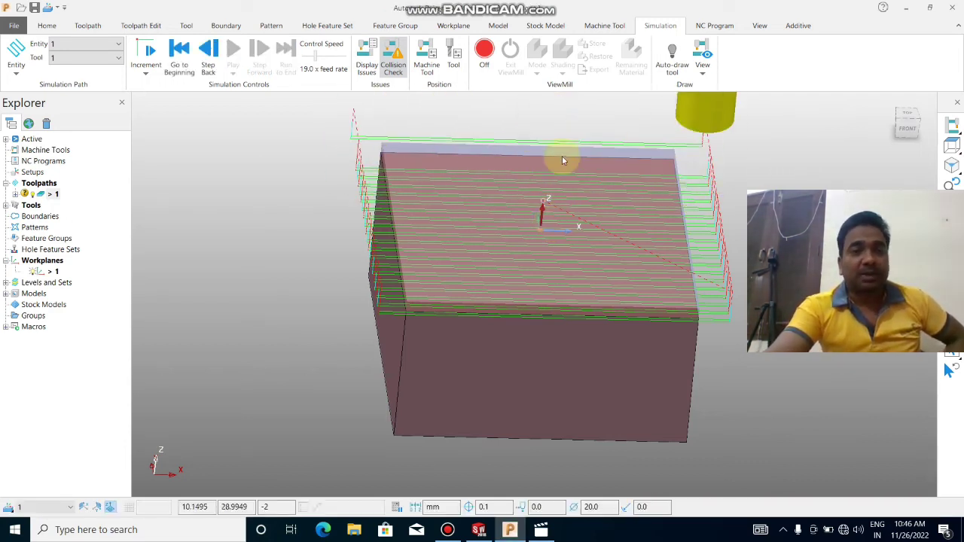
Step: Turn ViewMill on with Shiny stock shading and Fixed direction mode
{"action": "left_click", "coordinate": [484, 55]}
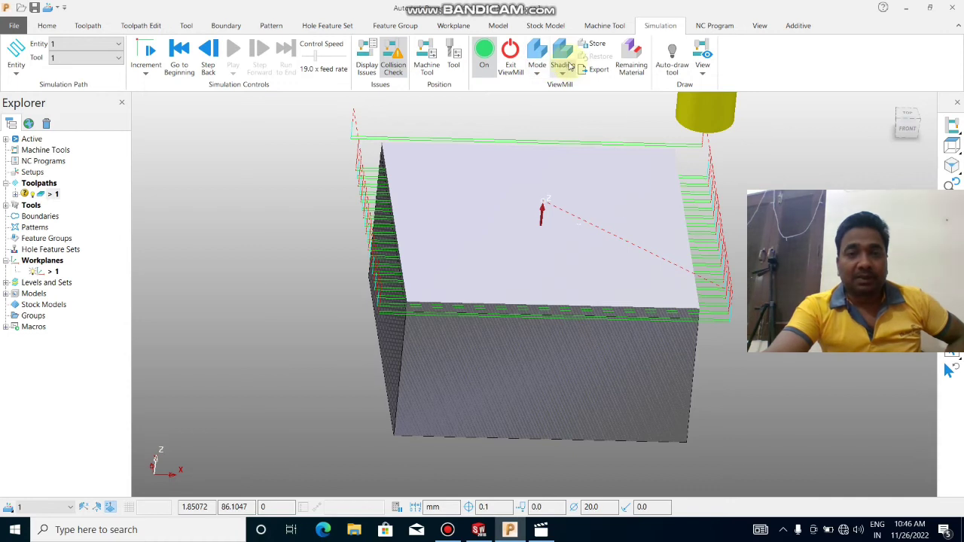
{"action": "left_click", "coordinate": [562, 63]}
{"action": "left_click", "coordinate": [572, 125]}
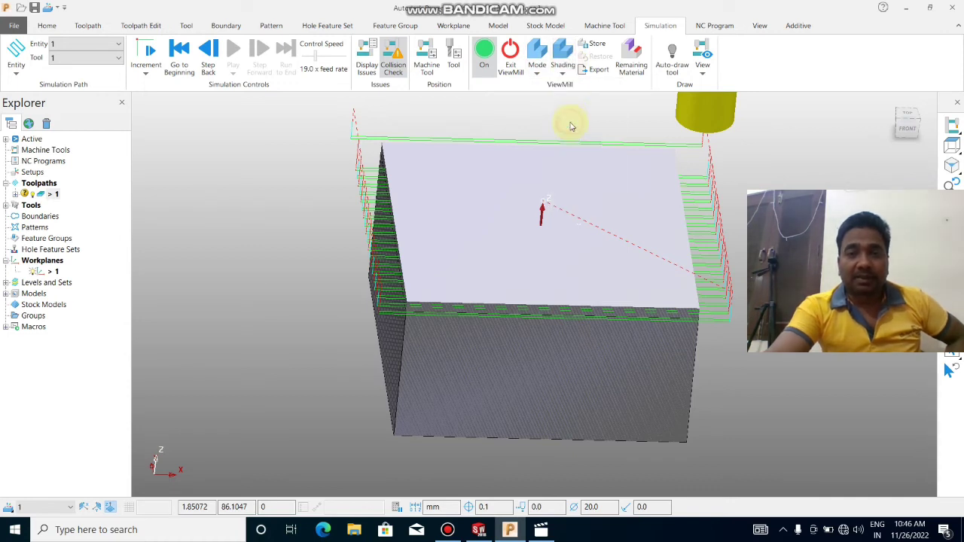
{"action": "left_click", "coordinate": [534, 71]}
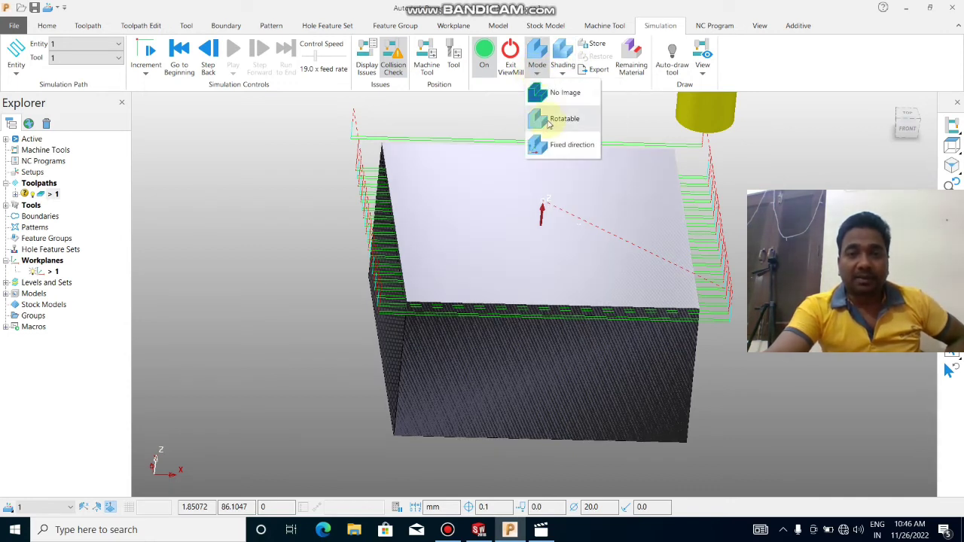
{"action": "left_click", "coordinate": [549, 154]}
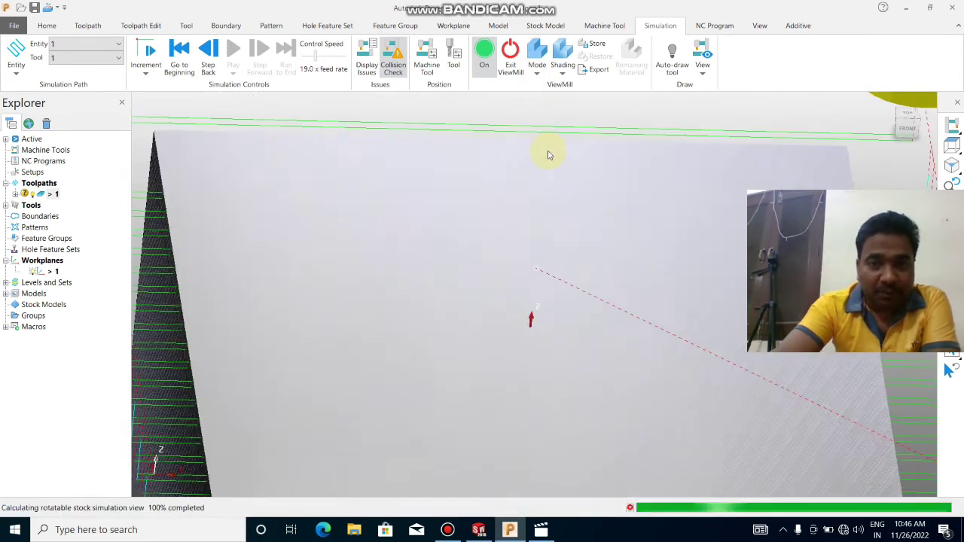
Step: Change the stock shading to Rainbow and reapply Fixed direction mode
{"action": "scroll", "coordinate": [549, 148], "scroll_direction": "down", "scroll_amount": 2}
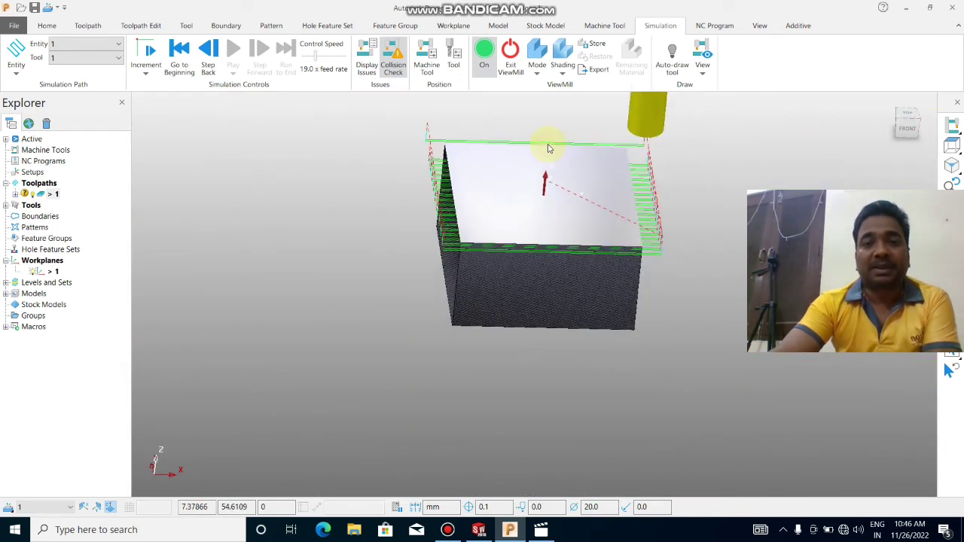
{"action": "scroll", "coordinate": [542, 125], "scroll_direction": "up", "scroll_amount": 2}
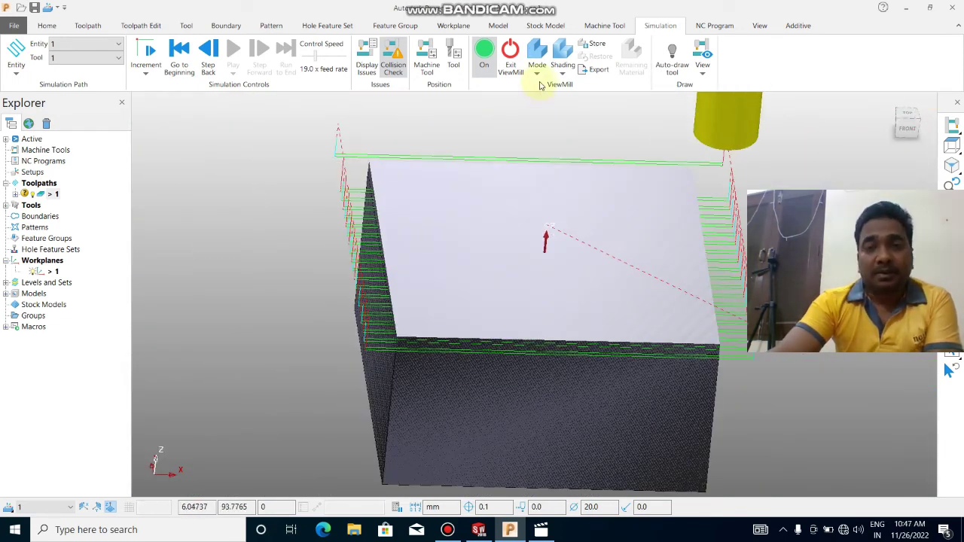
{"action": "left_click", "coordinate": [572, 75]}
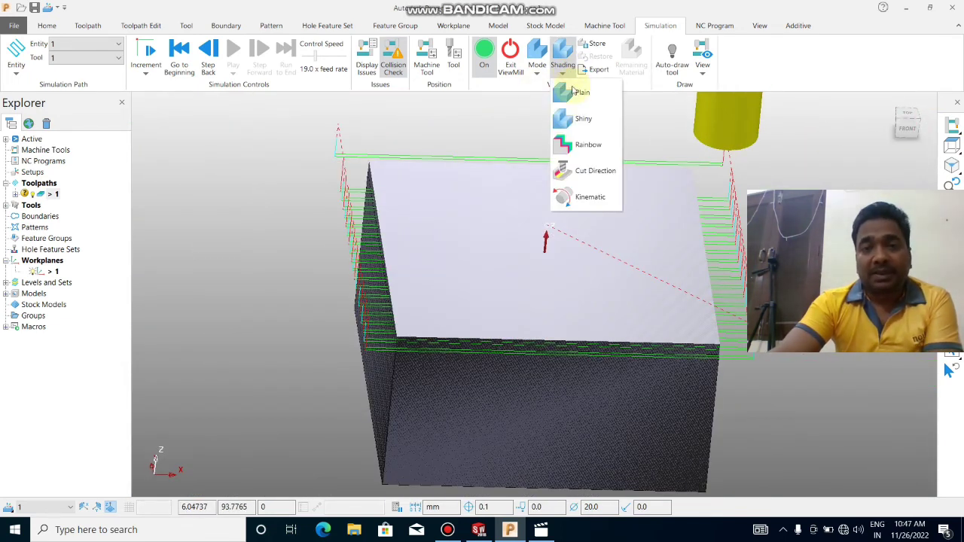
{"action": "left_click", "coordinate": [577, 148]}
{"action": "left_click", "coordinate": [538, 74]}
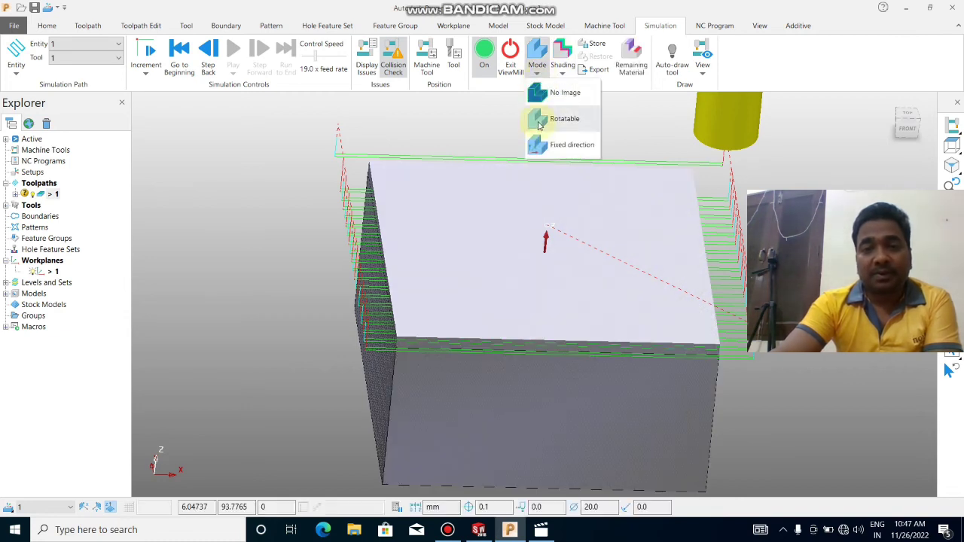
{"action": "left_click", "coordinate": [535, 143]}
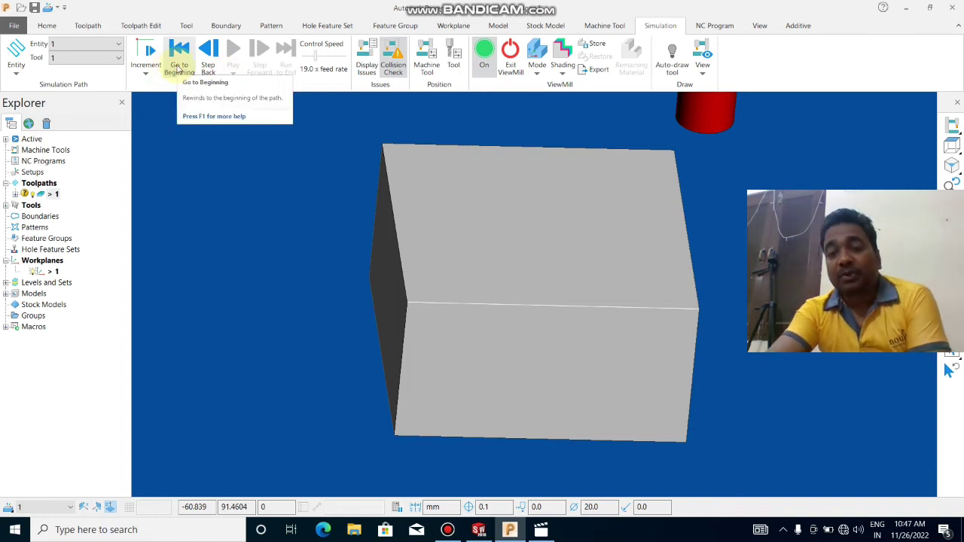
Step: Rewind the simulation and replay it to the end at 8.0x feed rate
{"action": "left_click", "coordinate": [178, 70]}
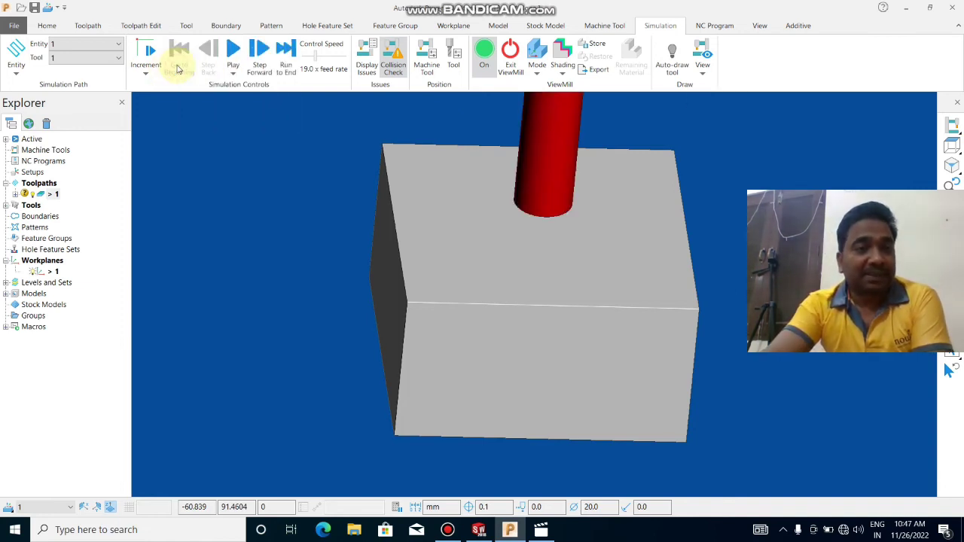
{"action": "left_click", "coordinate": [310, 61]}
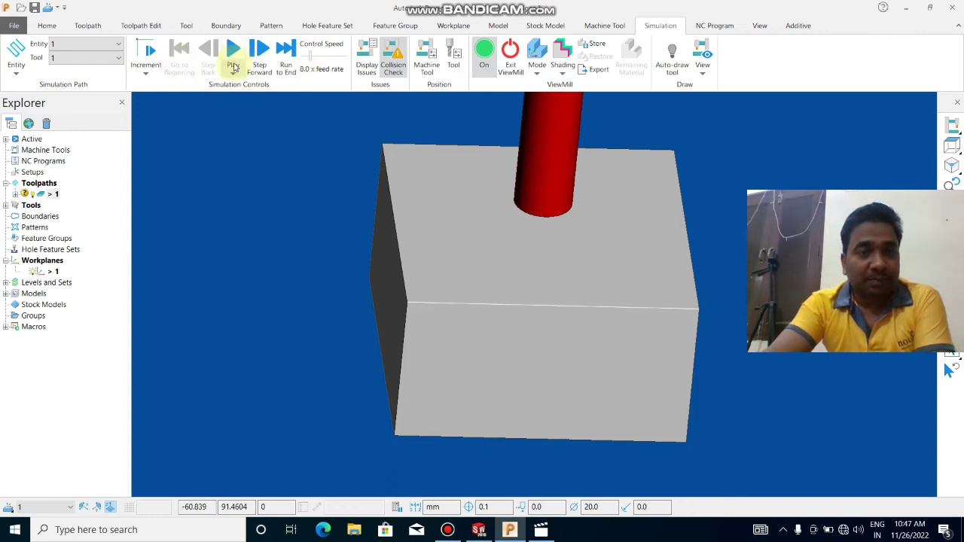
{"action": "left_click", "coordinate": [232, 73]}
{"action": "left_click", "coordinate": [234, 98]}
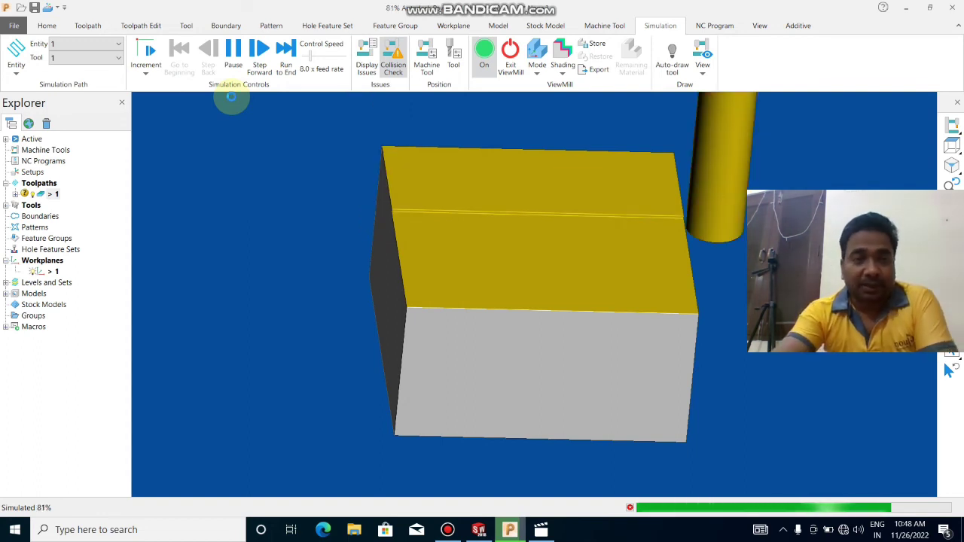
{"action": "left_click", "coordinate": [320, 59]}
Step: Raise the simulation speed to 33.0x feed rate and let the cut finish
{"action": "left_click_drag", "start_coordinate": [321, 59], "coordinate": [321, 59]}
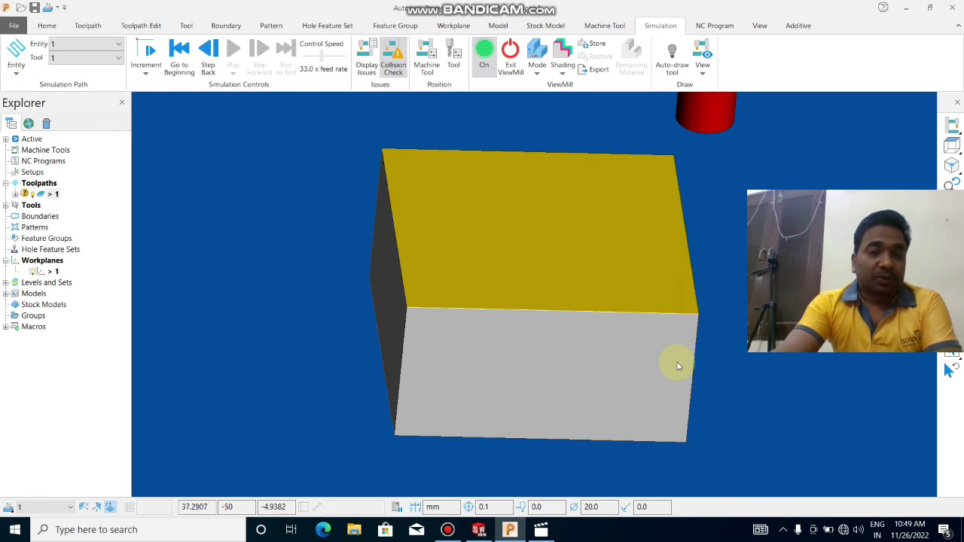
Step: Switch ViewMill to Rotatable and orbit to inspect the yellow machined top face
{"action": "middle_click_drag", "start_coordinate": [614, 253], "coordinate": [610, 283]}
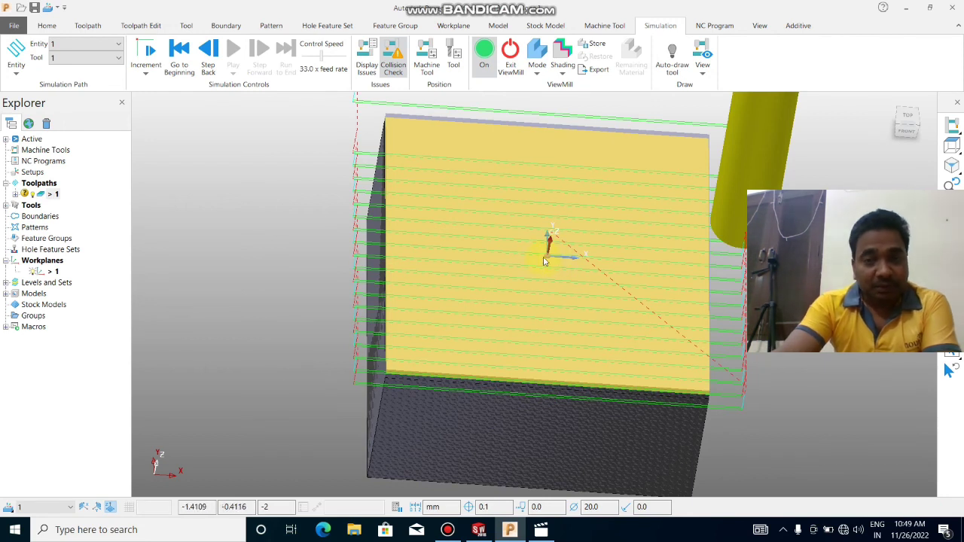
{"action": "mouse_move", "coordinate": [532, 253]}
{"action": "middle_mouse_down"}
{"action": "mouse_move", "coordinate": [565, 208]}
{"action": "mouse_move", "coordinate": [460, 190]}
{"action": "mouse_move", "coordinate": [478, 177]}
{"action": "mouse_move", "coordinate": [528, 194]}
{"action": "middle_mouse_up"}
{"action": "scroll", "coordinate": [528, 194], "scroll_direction": "down", "scroll_amount": 2}
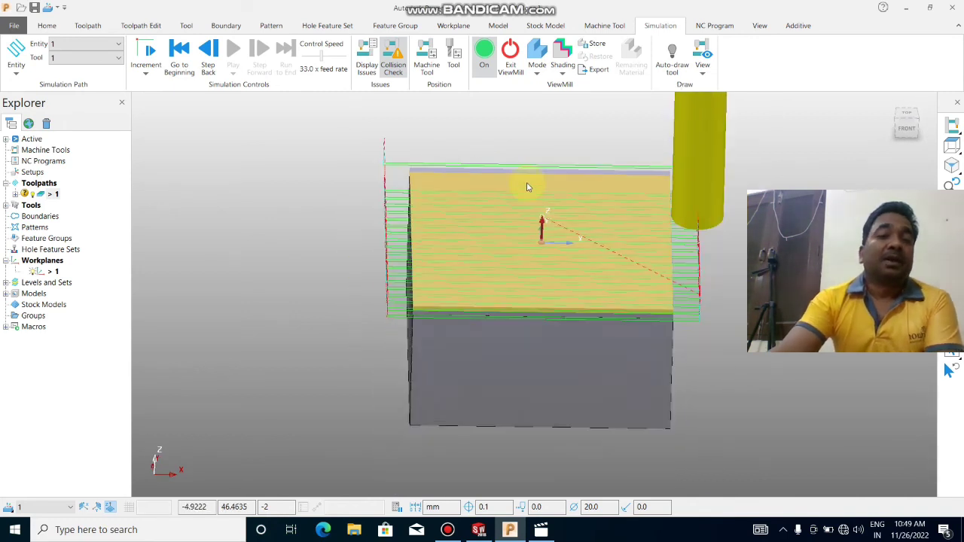
{"action": "scroll", "coordinate": [527, 188], "scroll_direction": "down", "scroll_amount": 2}
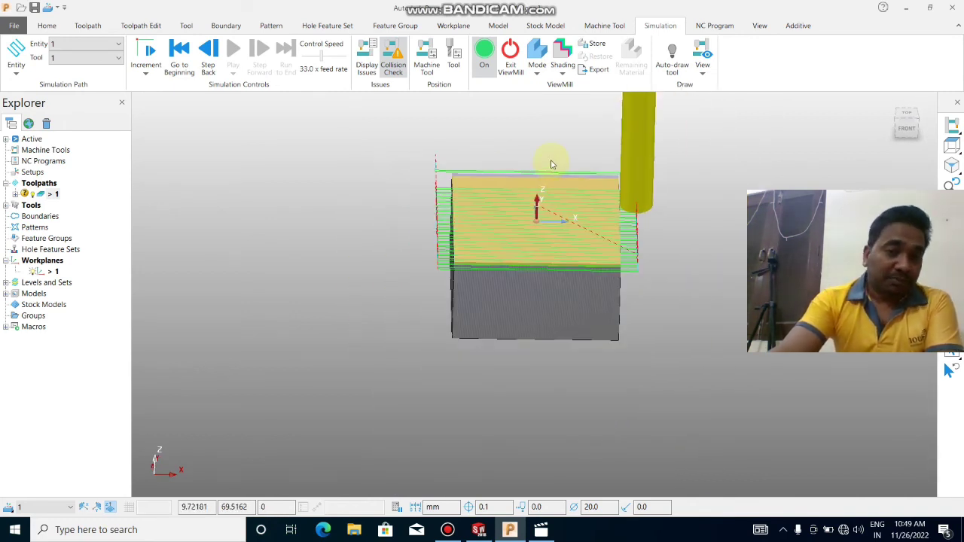
{"action": "scroll", "coordinate": [552, 164], "scroll_direction": "up", "scroll_amount": 2}
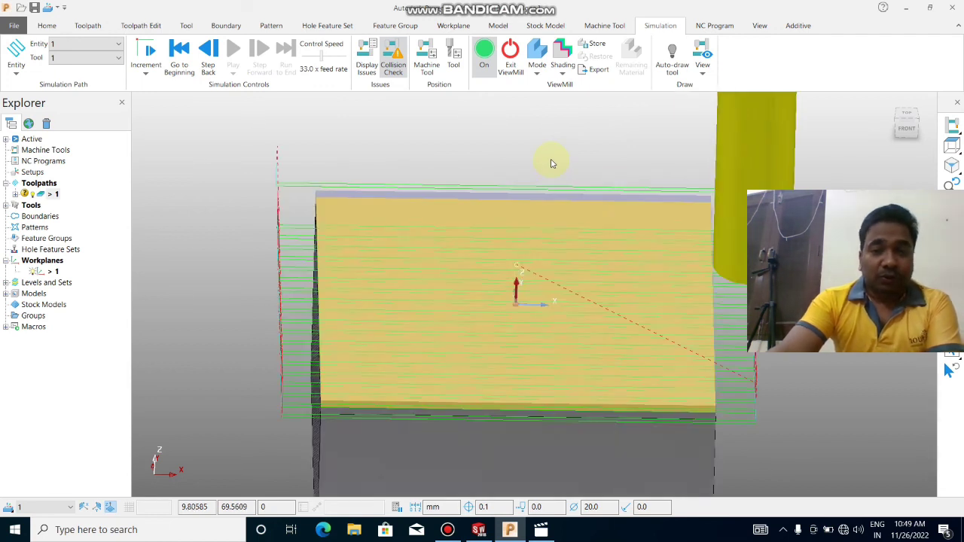
{"action": "scroll", "coordinate": [552, 164], "scroll_direction": "up", "scroll_amount": 3}
{"action": "scroll", "coordinate": [556, 158], "scroll_direction": "down", "scroll_amount": 2}
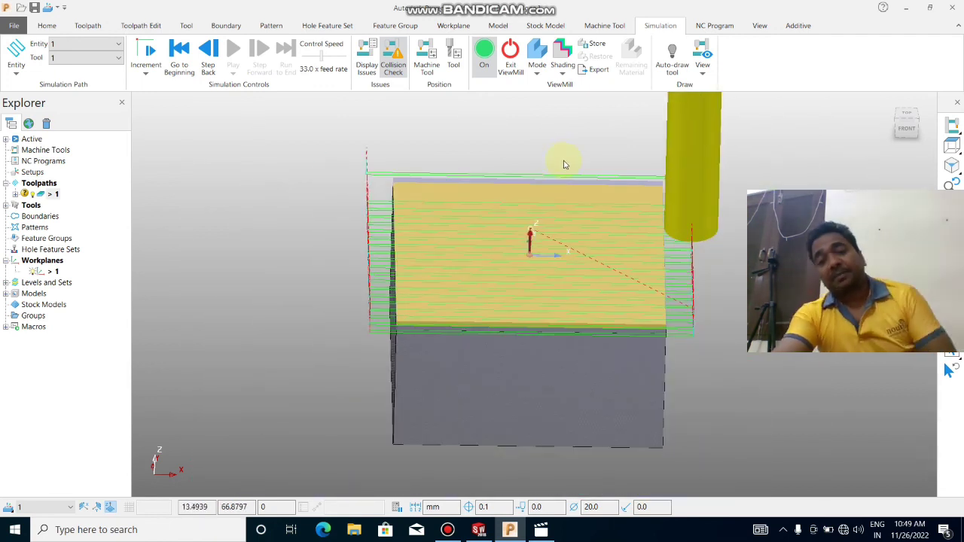
{"action": "middle_click_drag", "start_coordinate": [570, 191], "coordinate": [569, 147]}
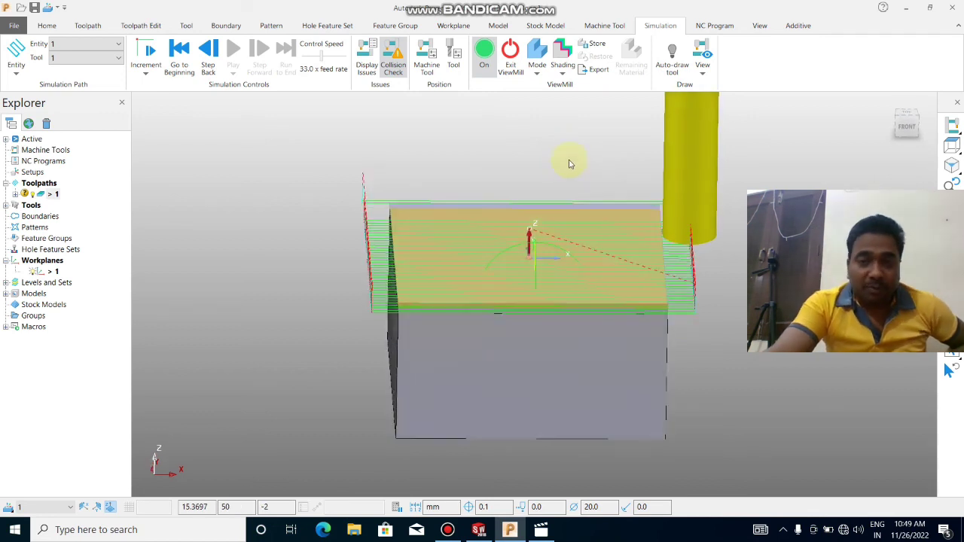